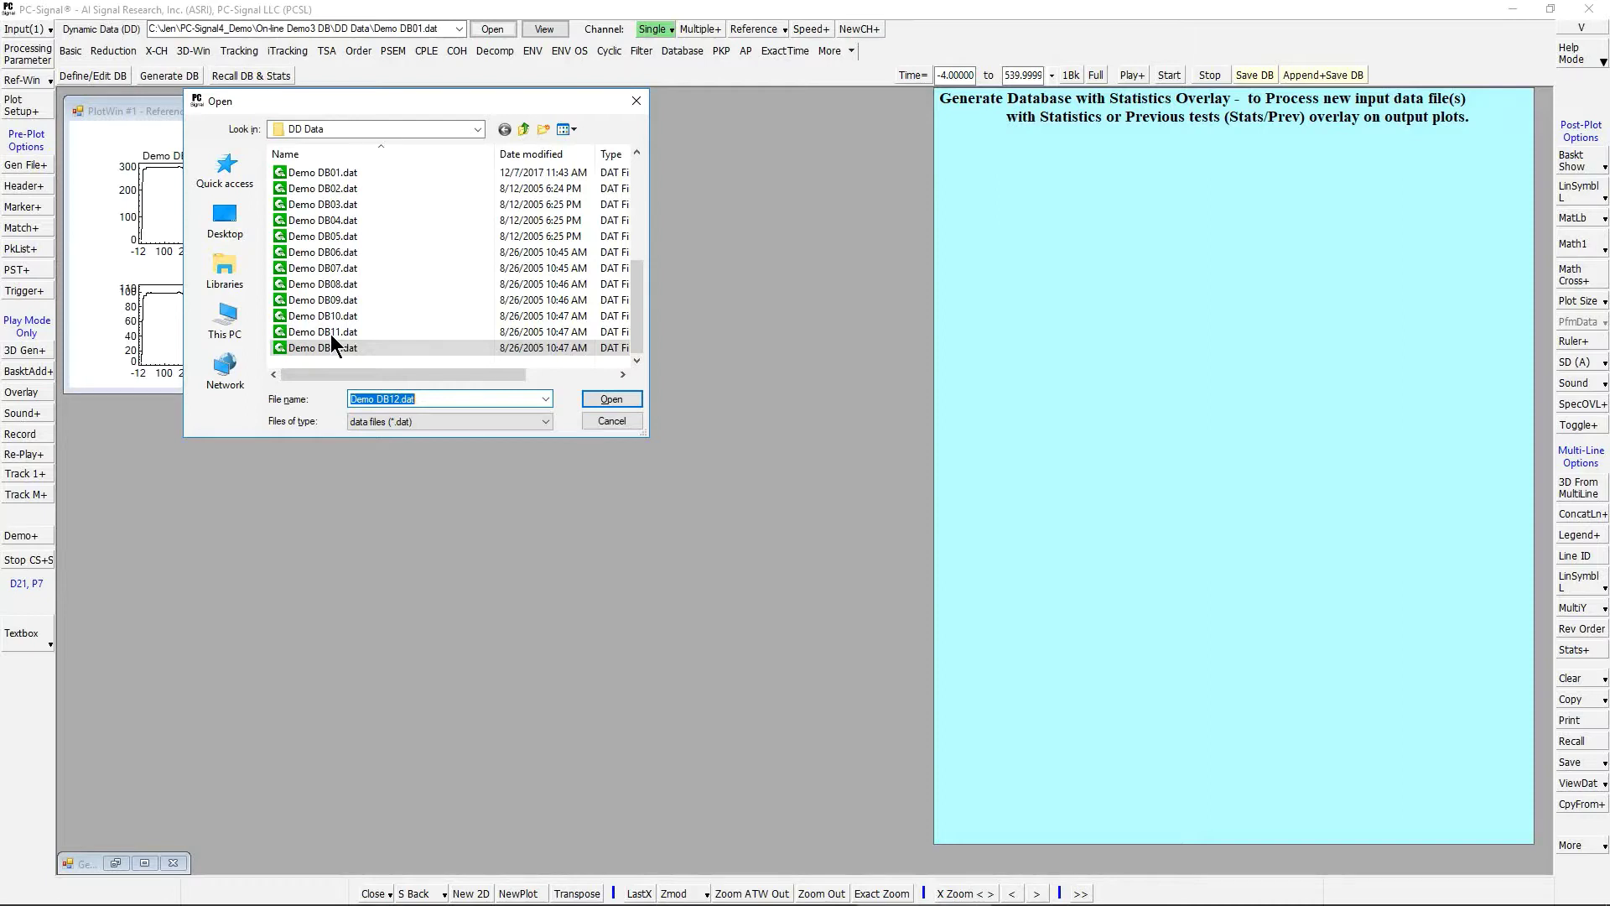
Open the demo dynamic data file from the DD Data folder and bring up the database generation settings
double_click(331, 333)
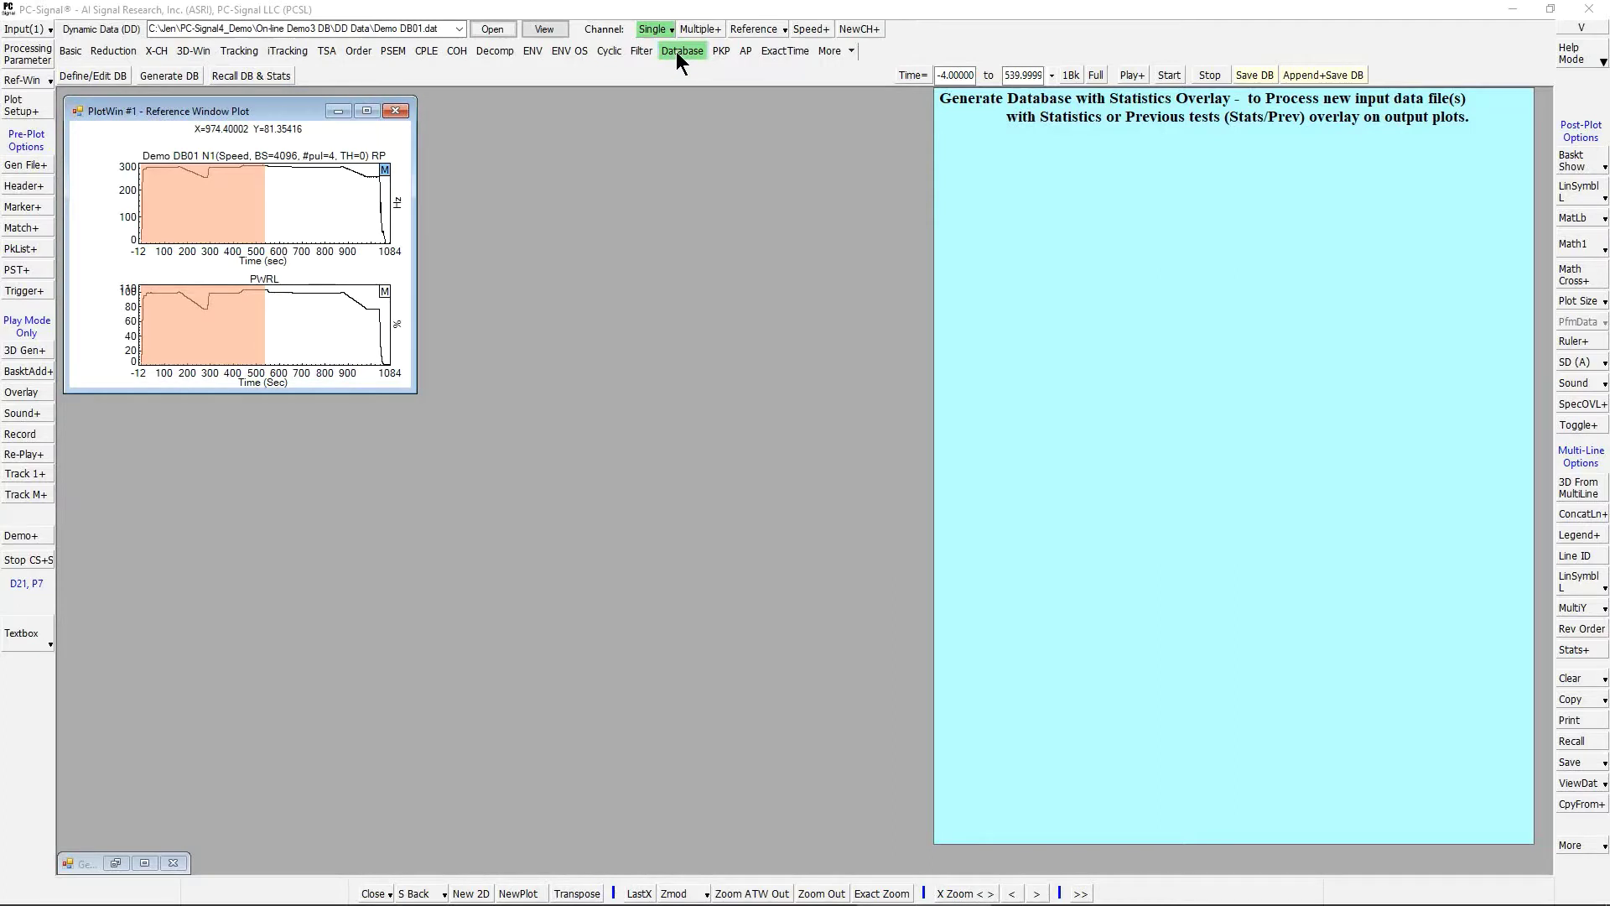
left_click(166, 83)
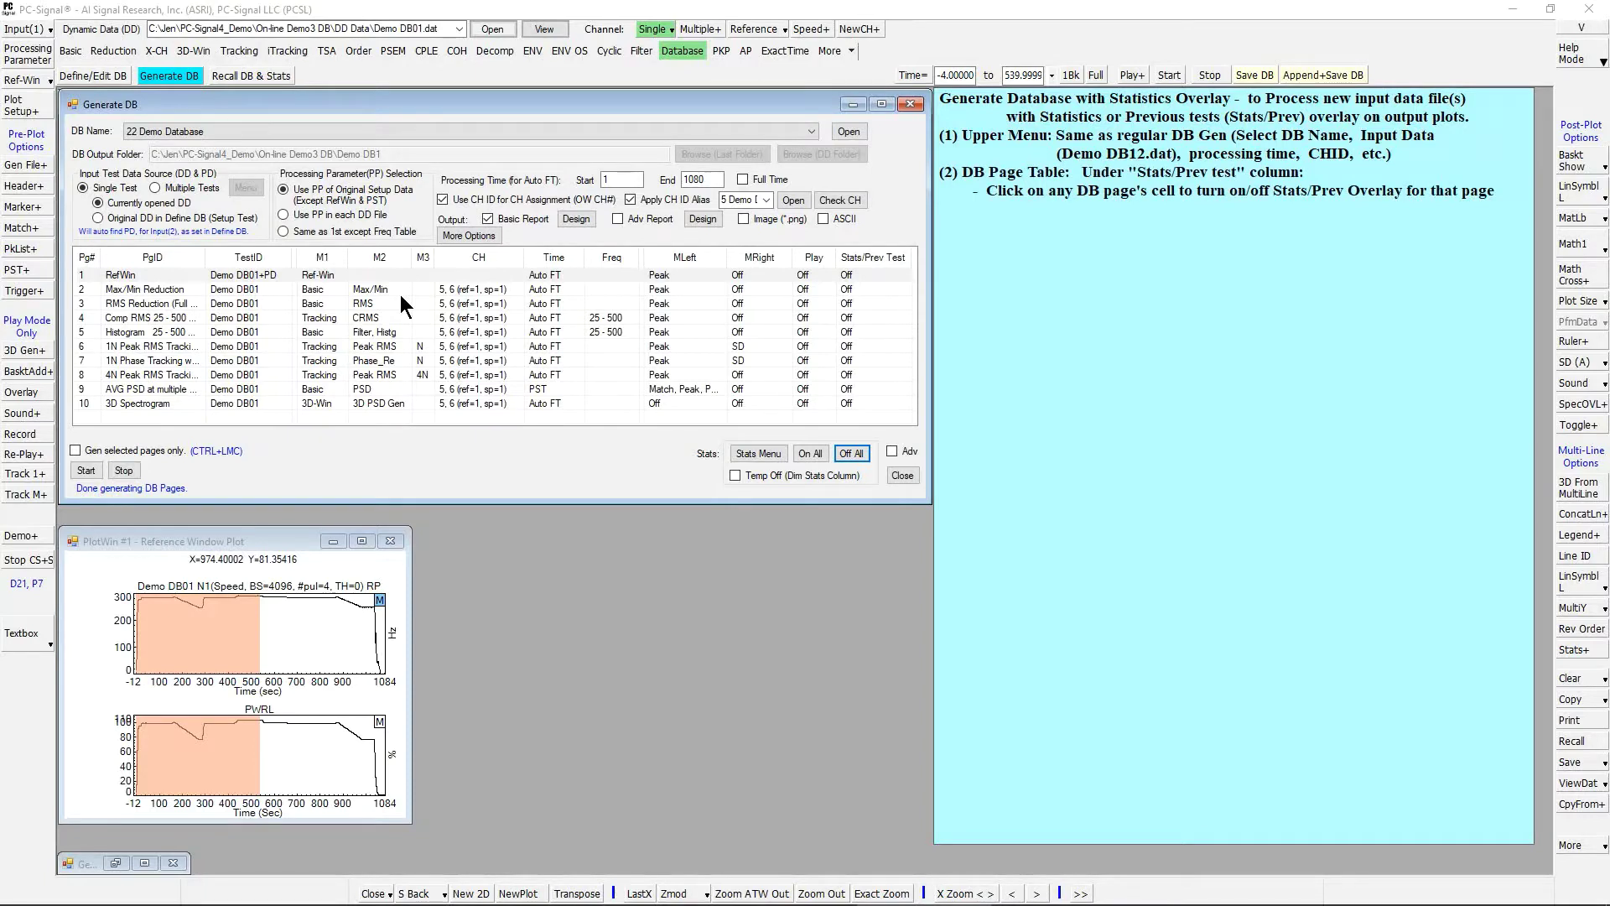
Turn on the Stats/Prev Test overlay for every database page except page 1 (RefWin)
left_click(848, 320)
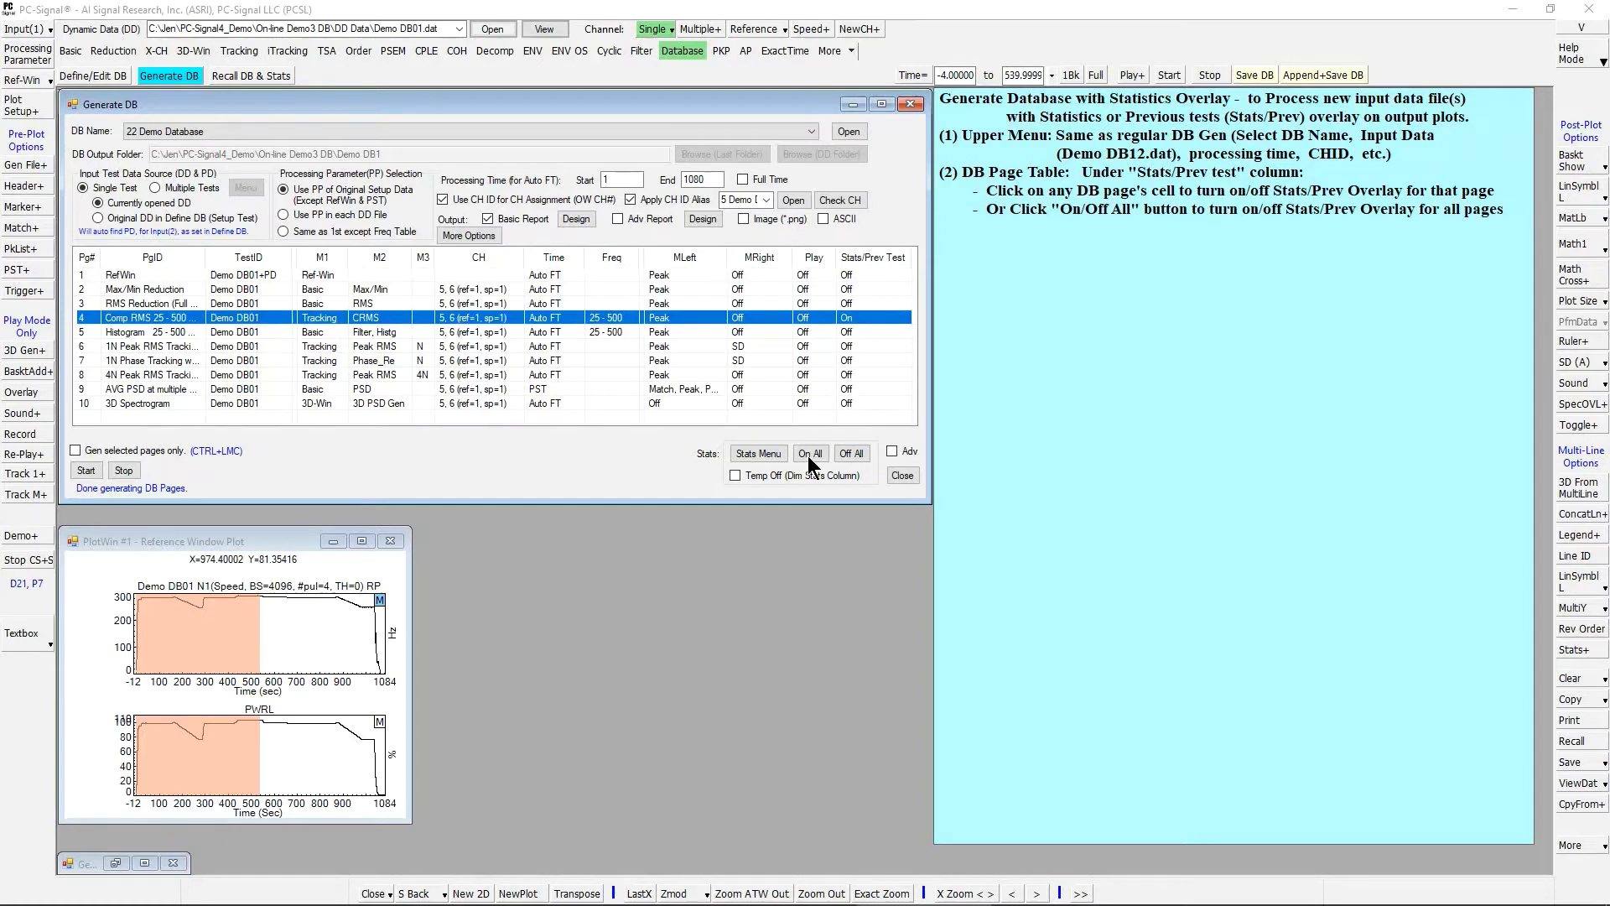
left_click(809, 456)
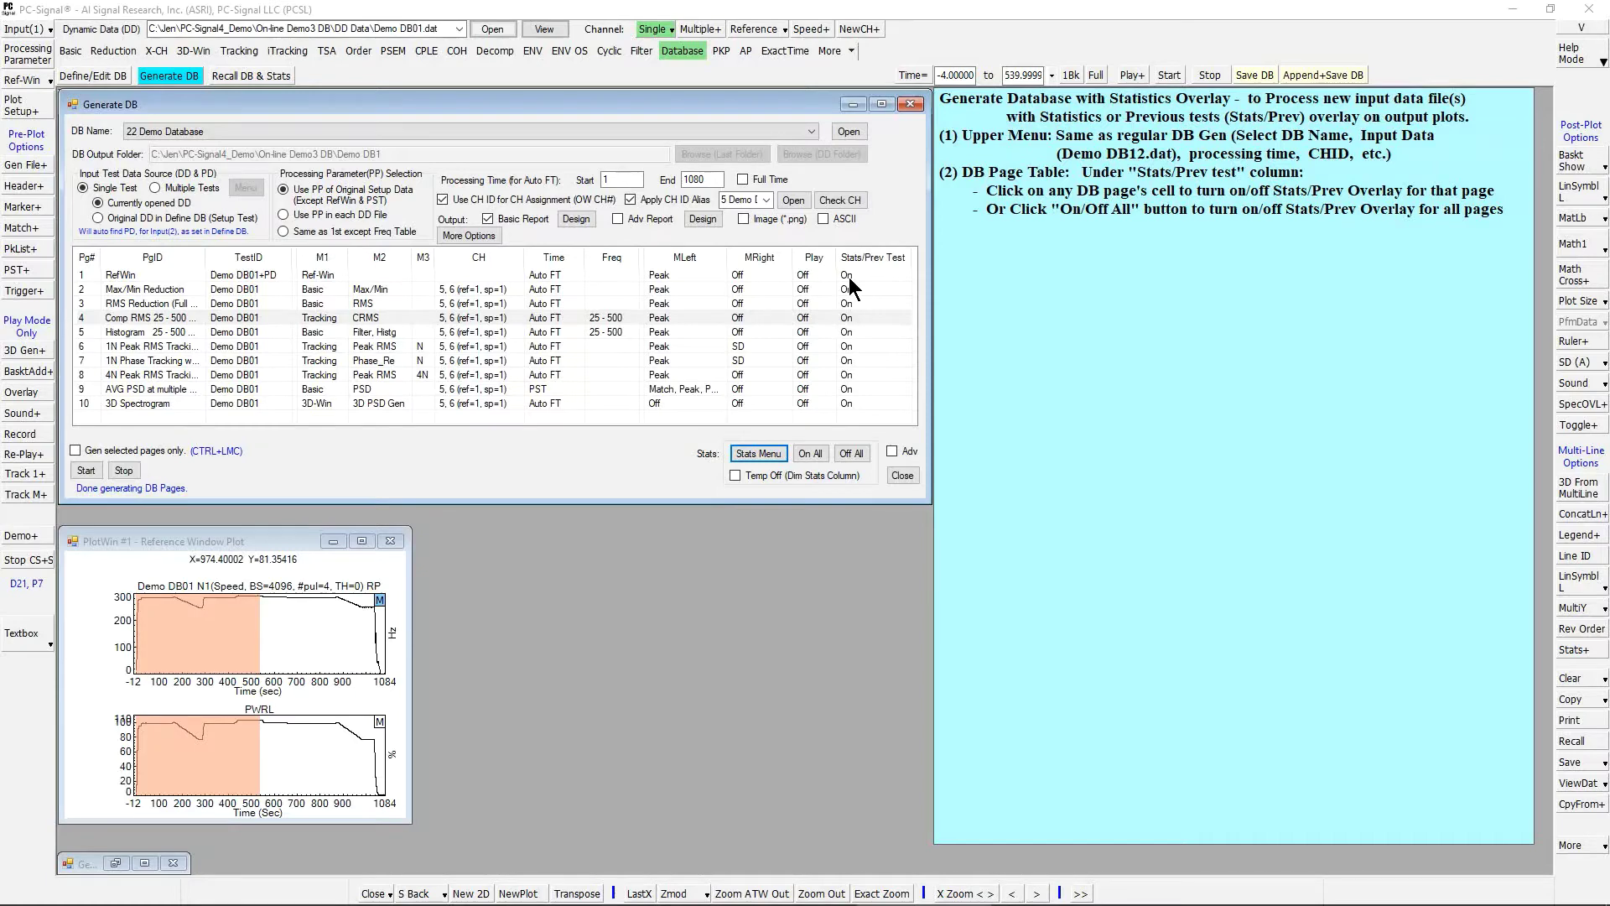
left_click(848, 276)
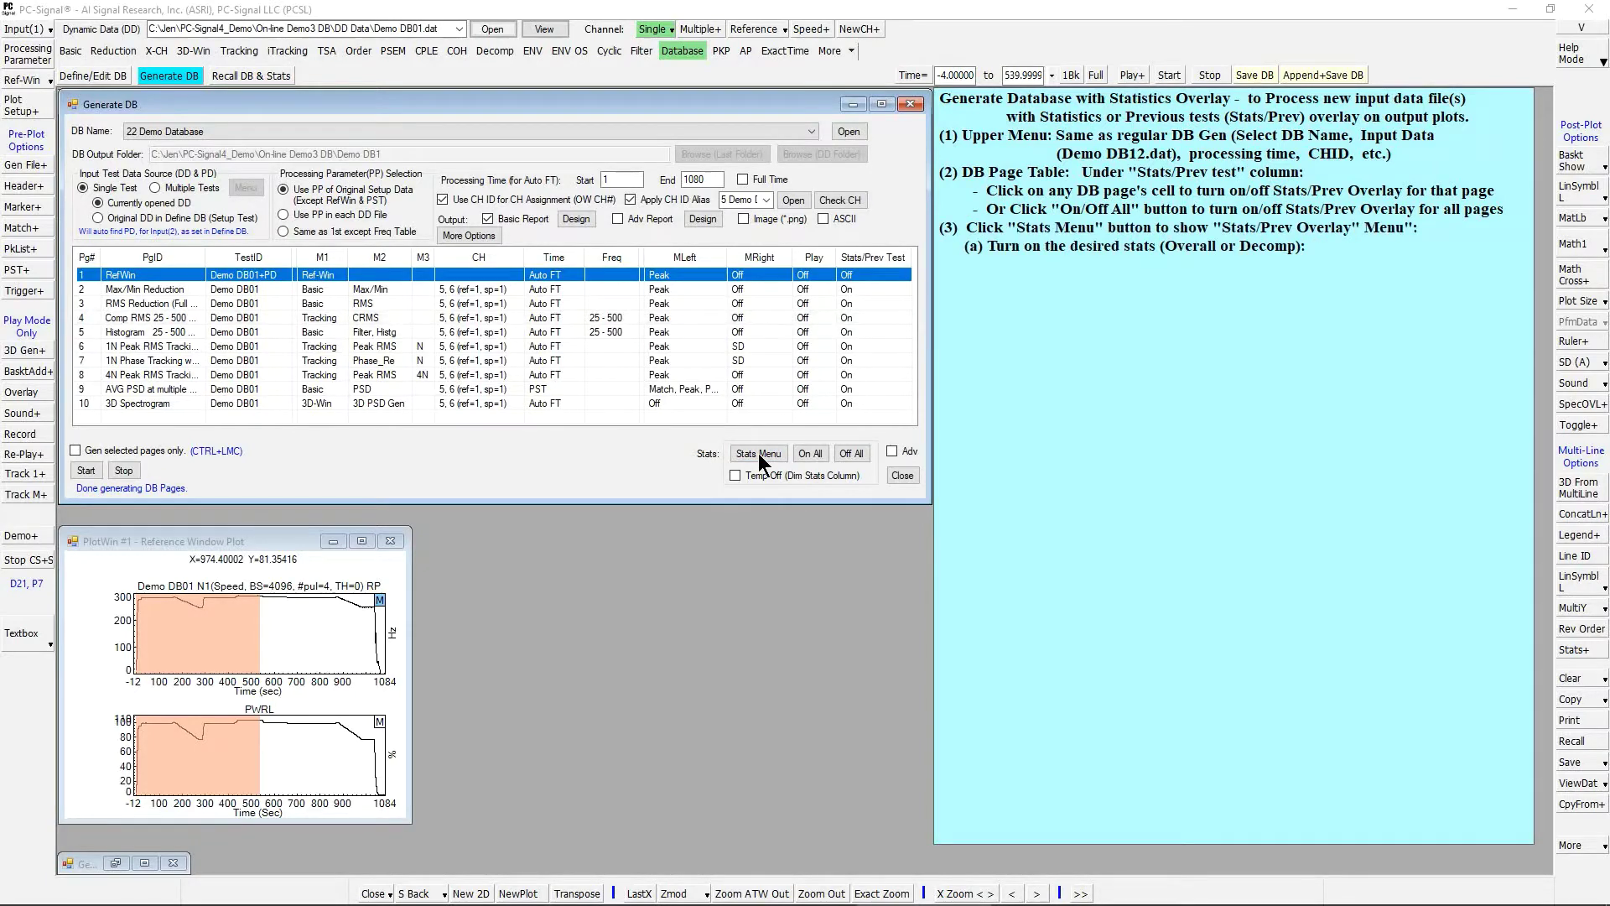
In the statistics overlay settings, use Mean, Min and Max for the time-domain Decomp Stats
left_click(758, 452)
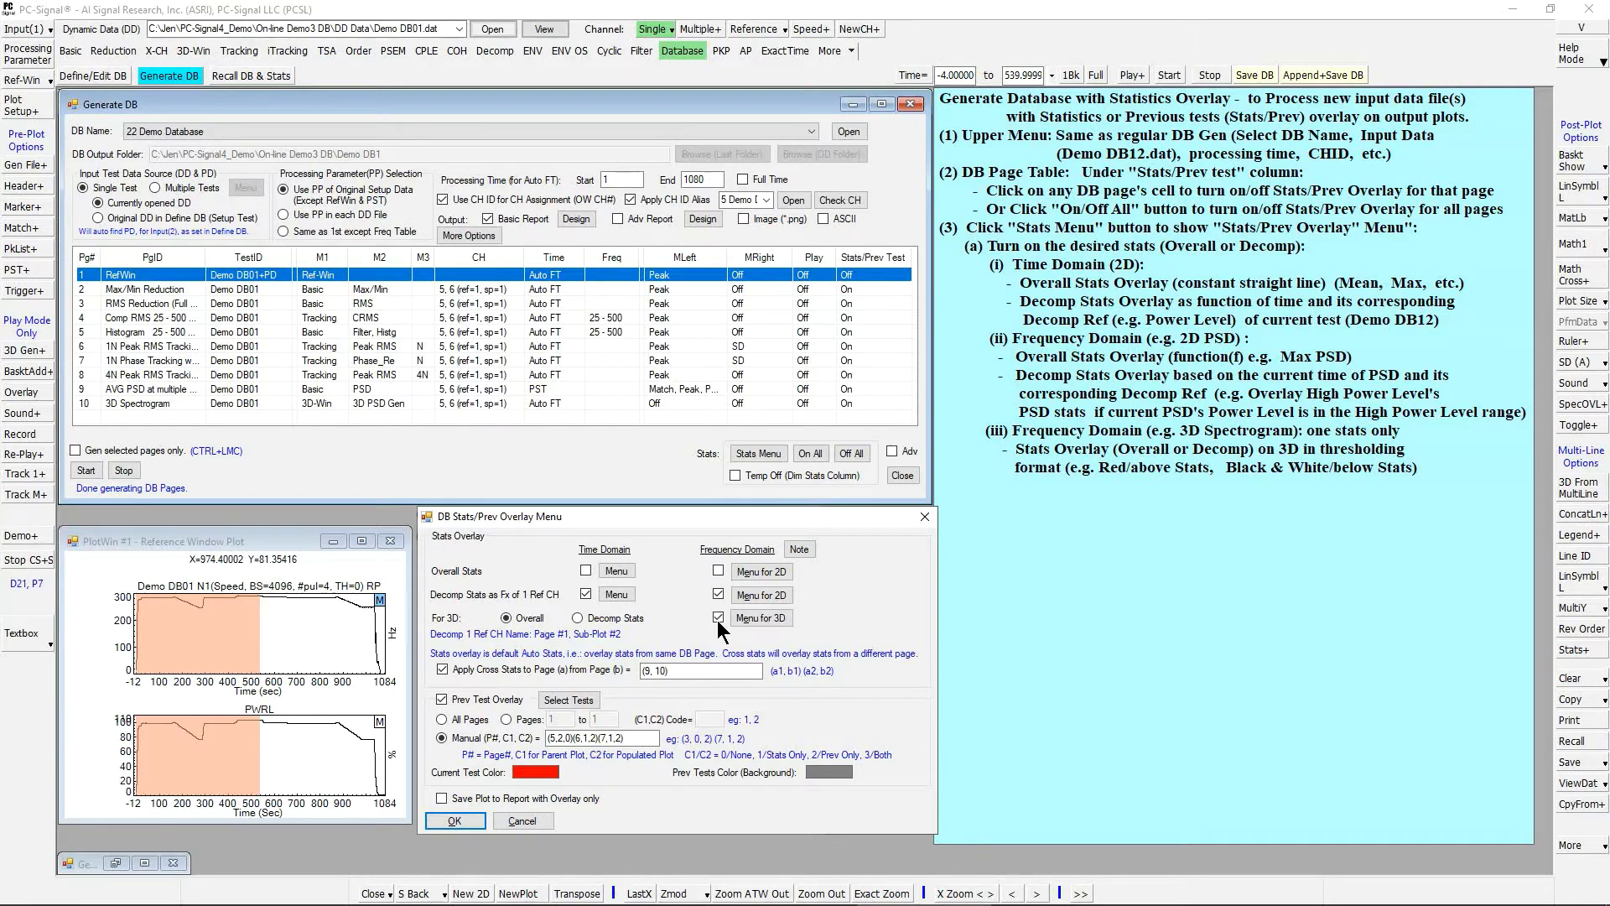
left_click(614, 594)
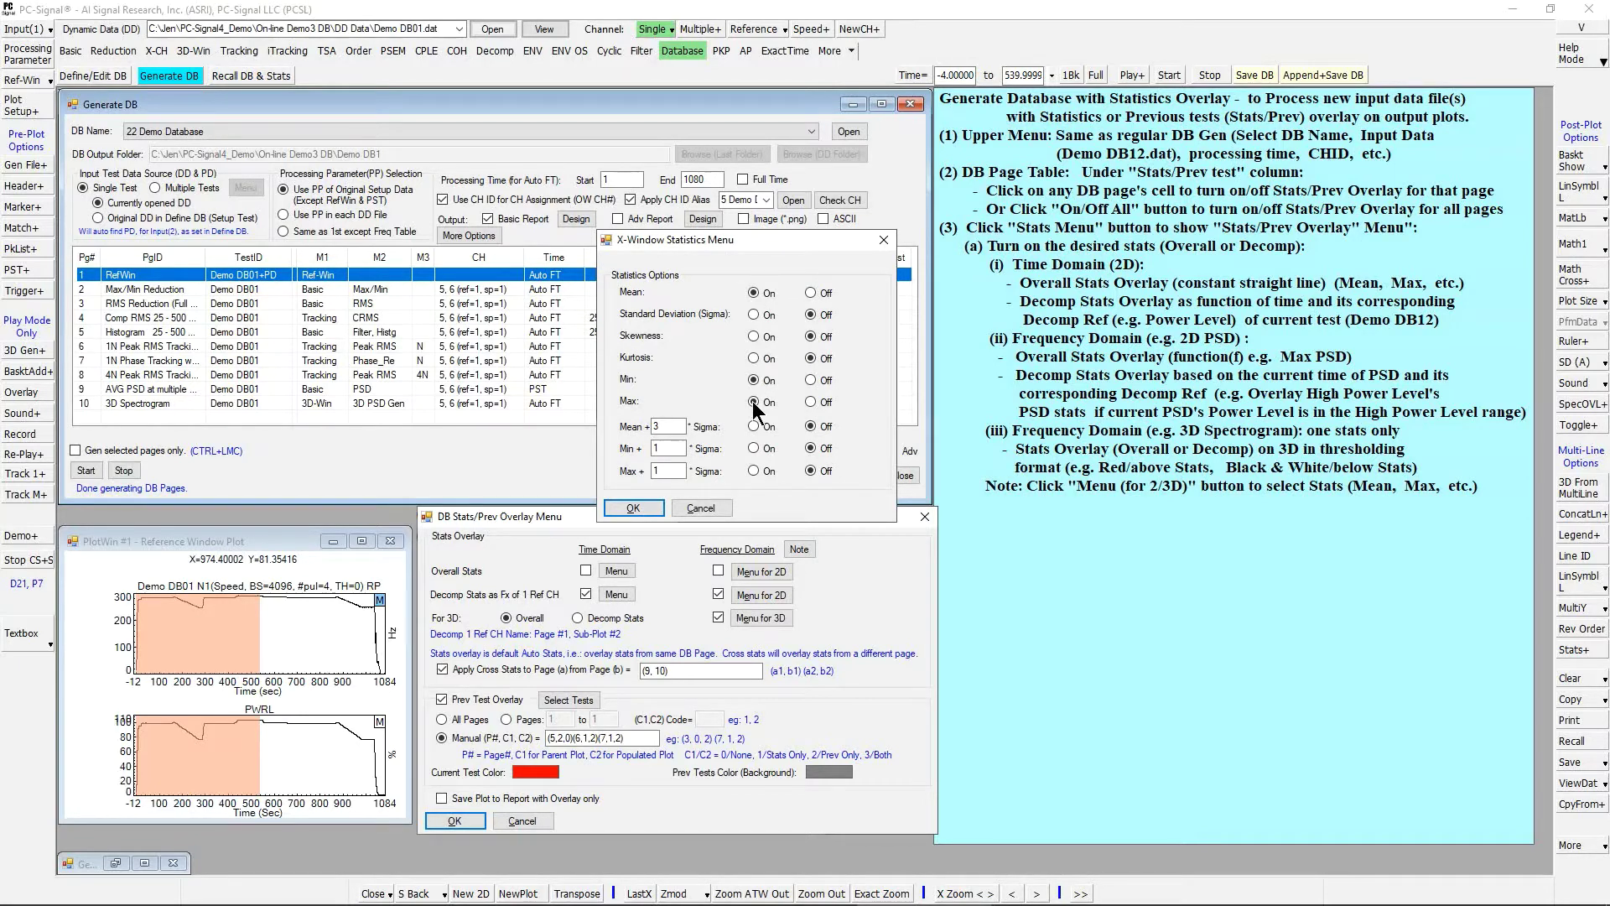
key("Return")
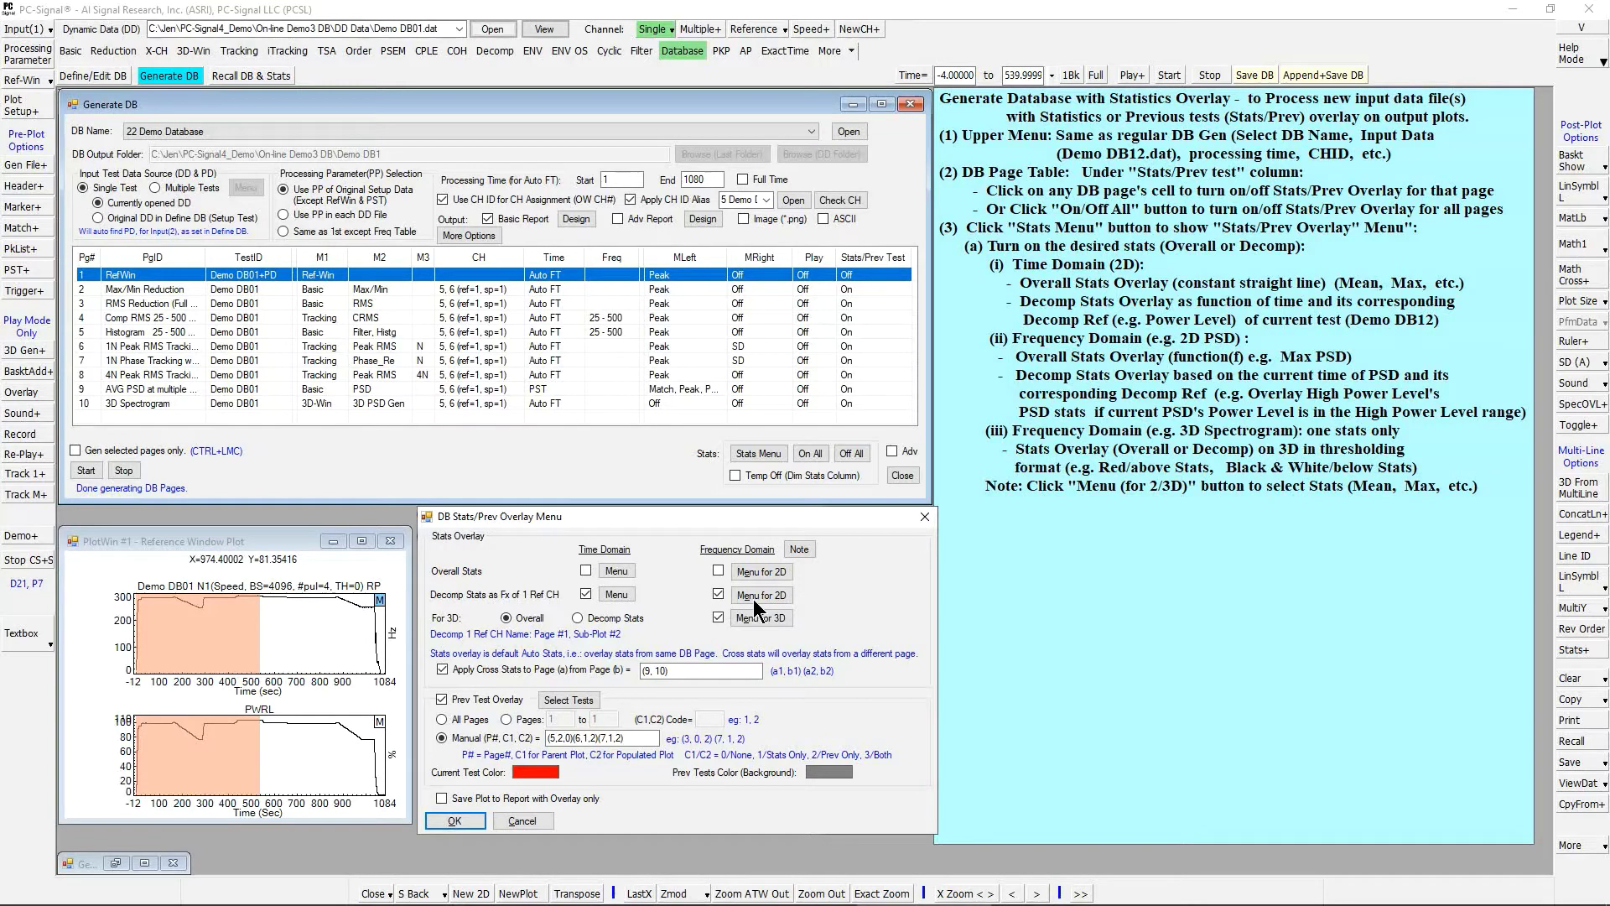
Set the frequency-domain 2D Decomp Stats to Max and Mean + 3 Sigma, and the 3D overlay statistic to Mean + 3 Sigma
left_click(754, 596)
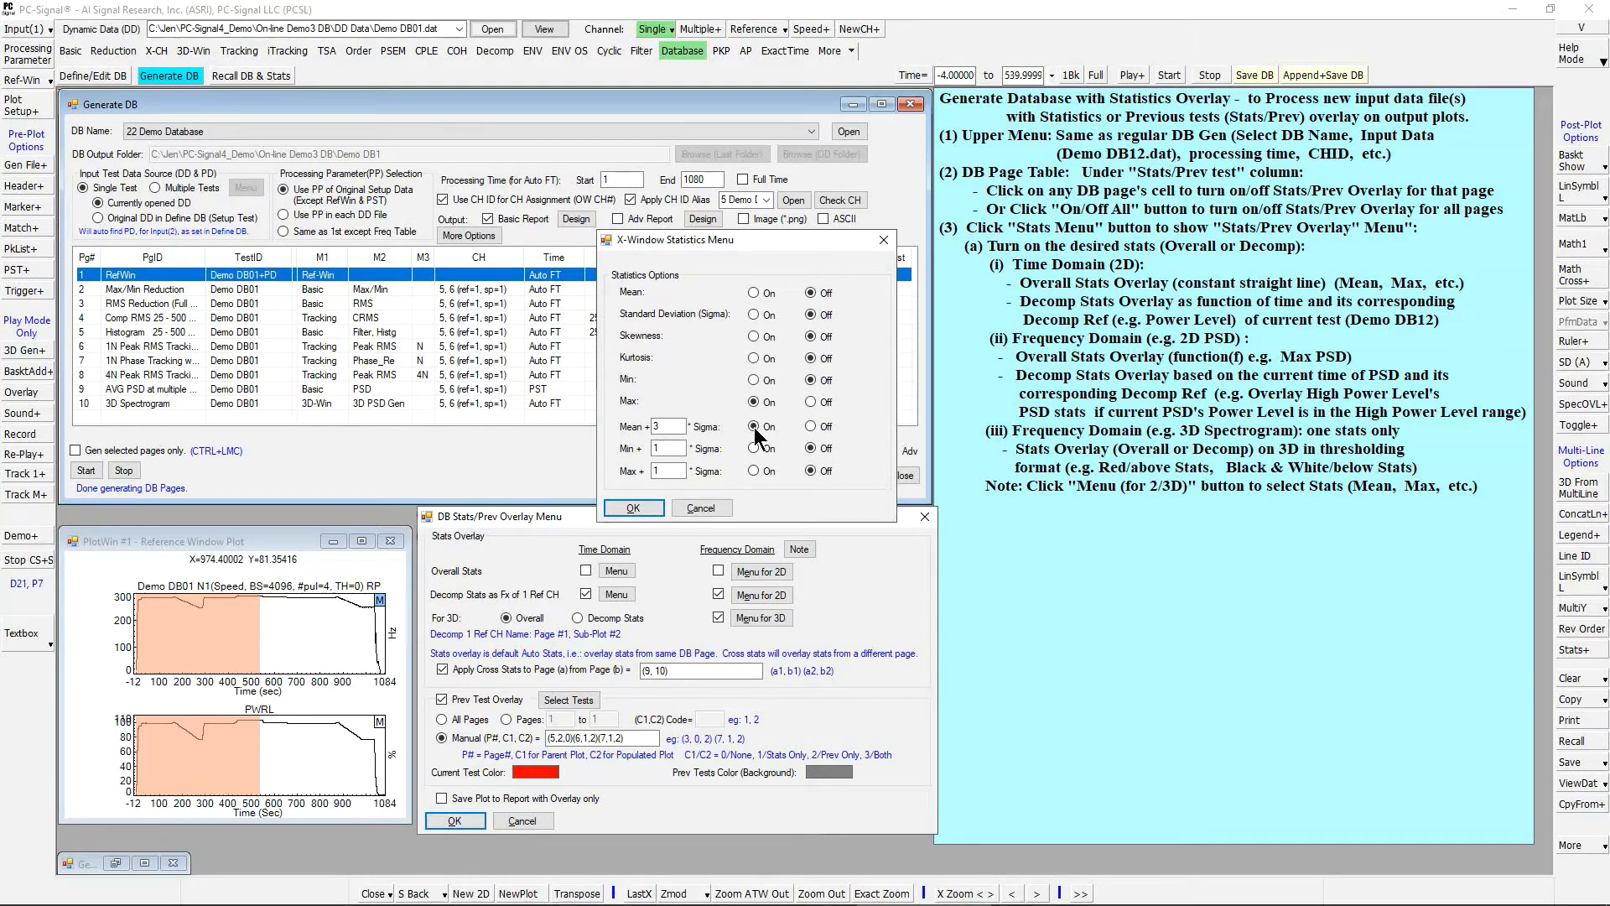
left_click(633, 508)
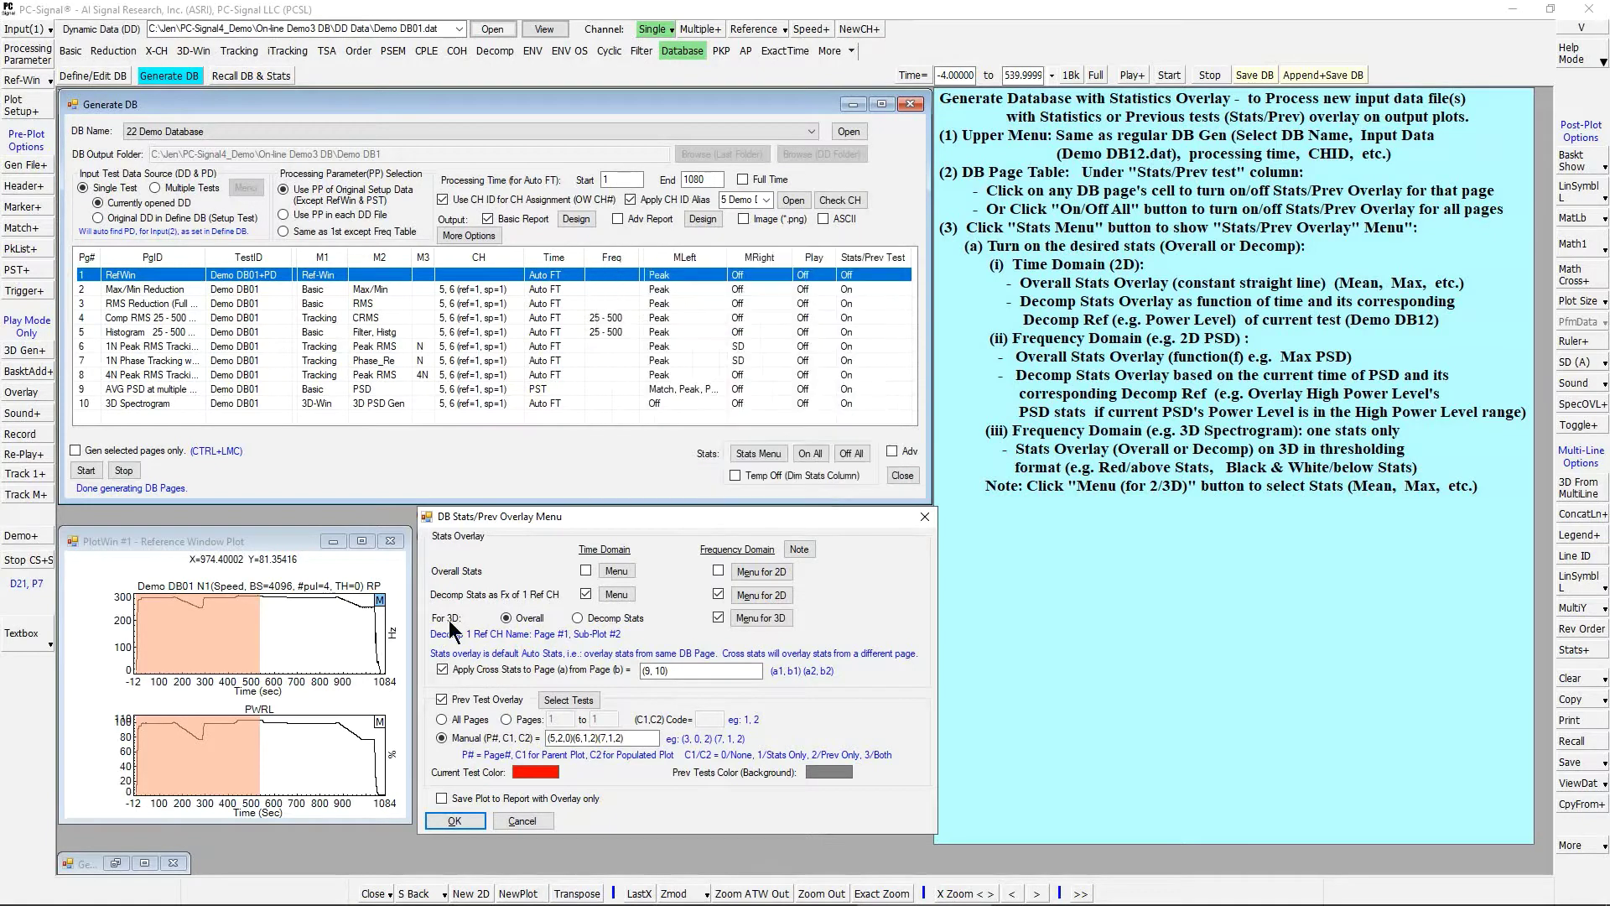
left_click(763, 619)
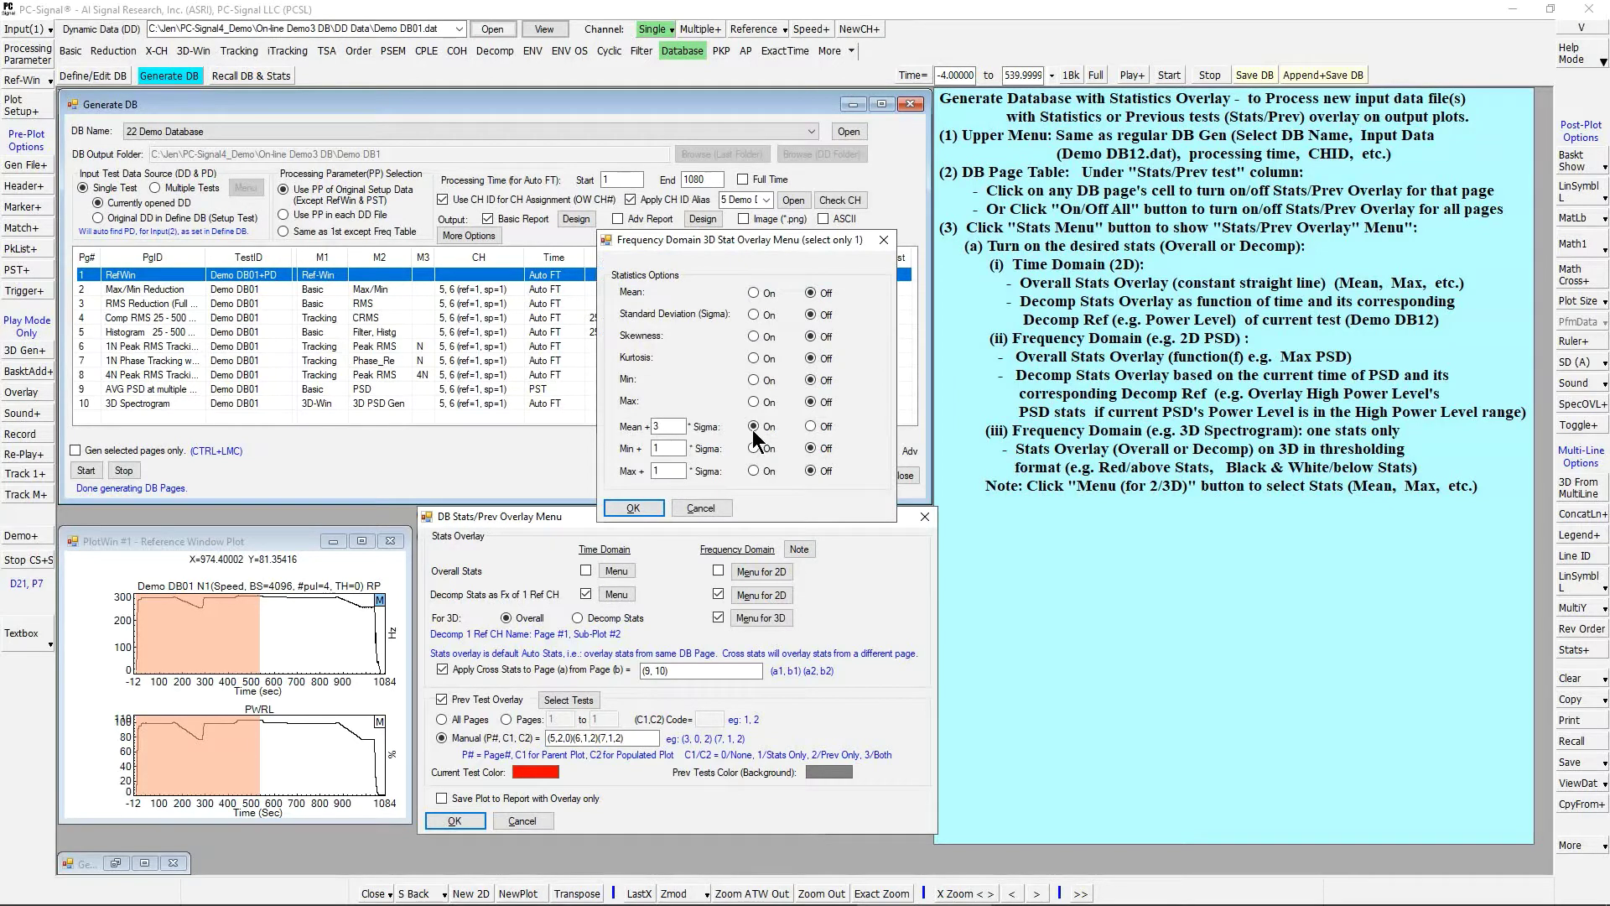
left_click(633, 507)
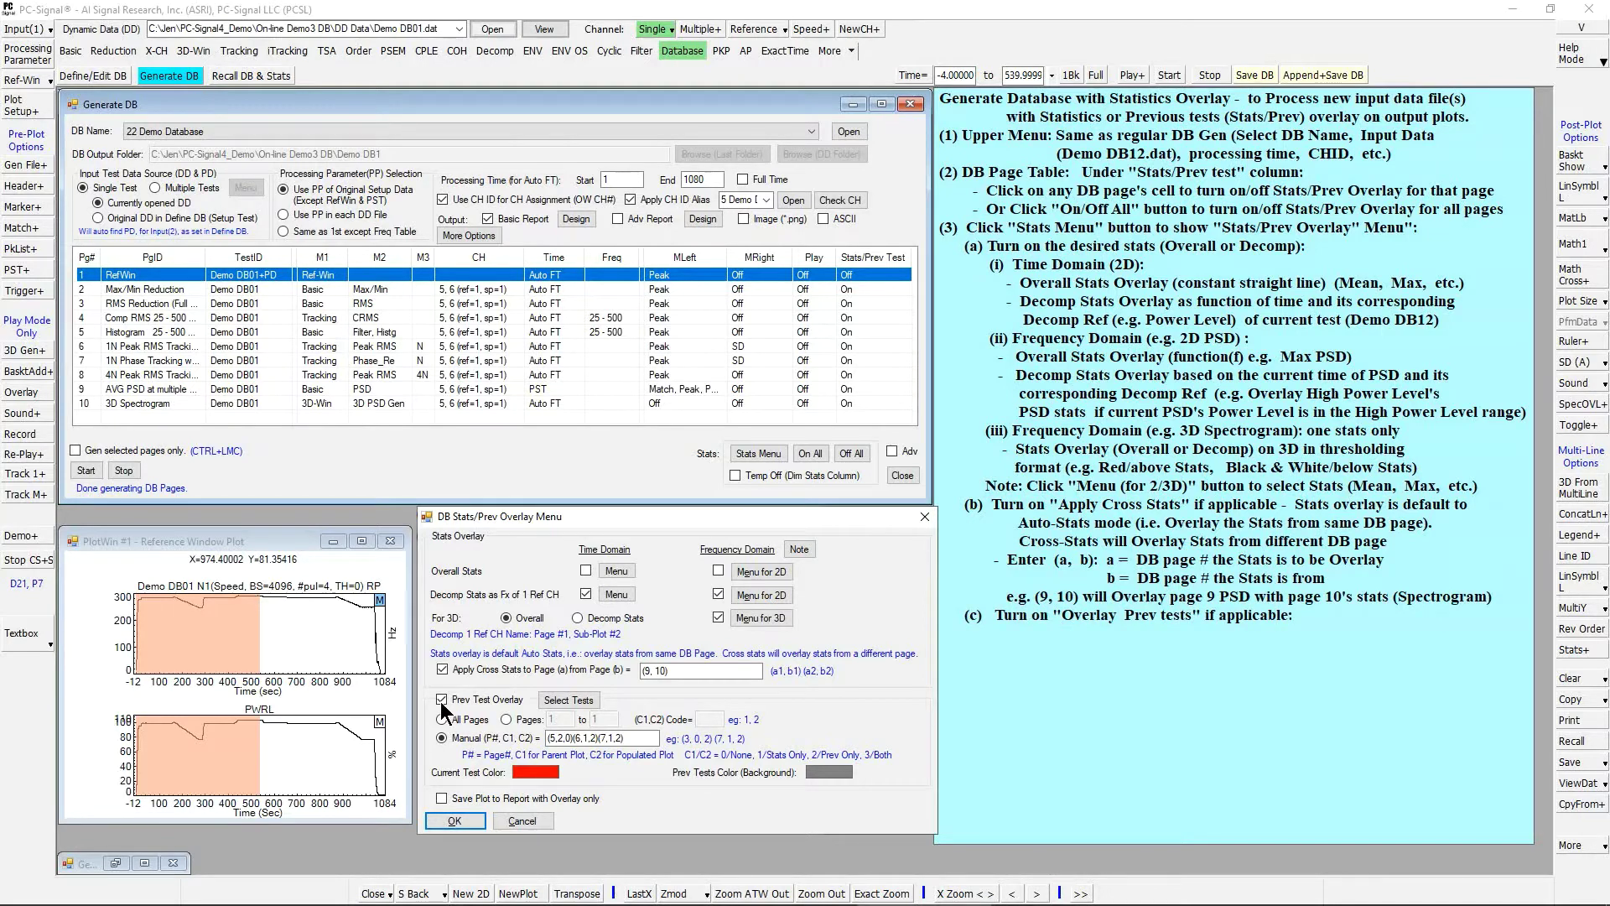
Use Demo DB01.dat through Demo DB11.dat as the previous tests for the overlay, and start generating the database pages
left_click(560, 701)
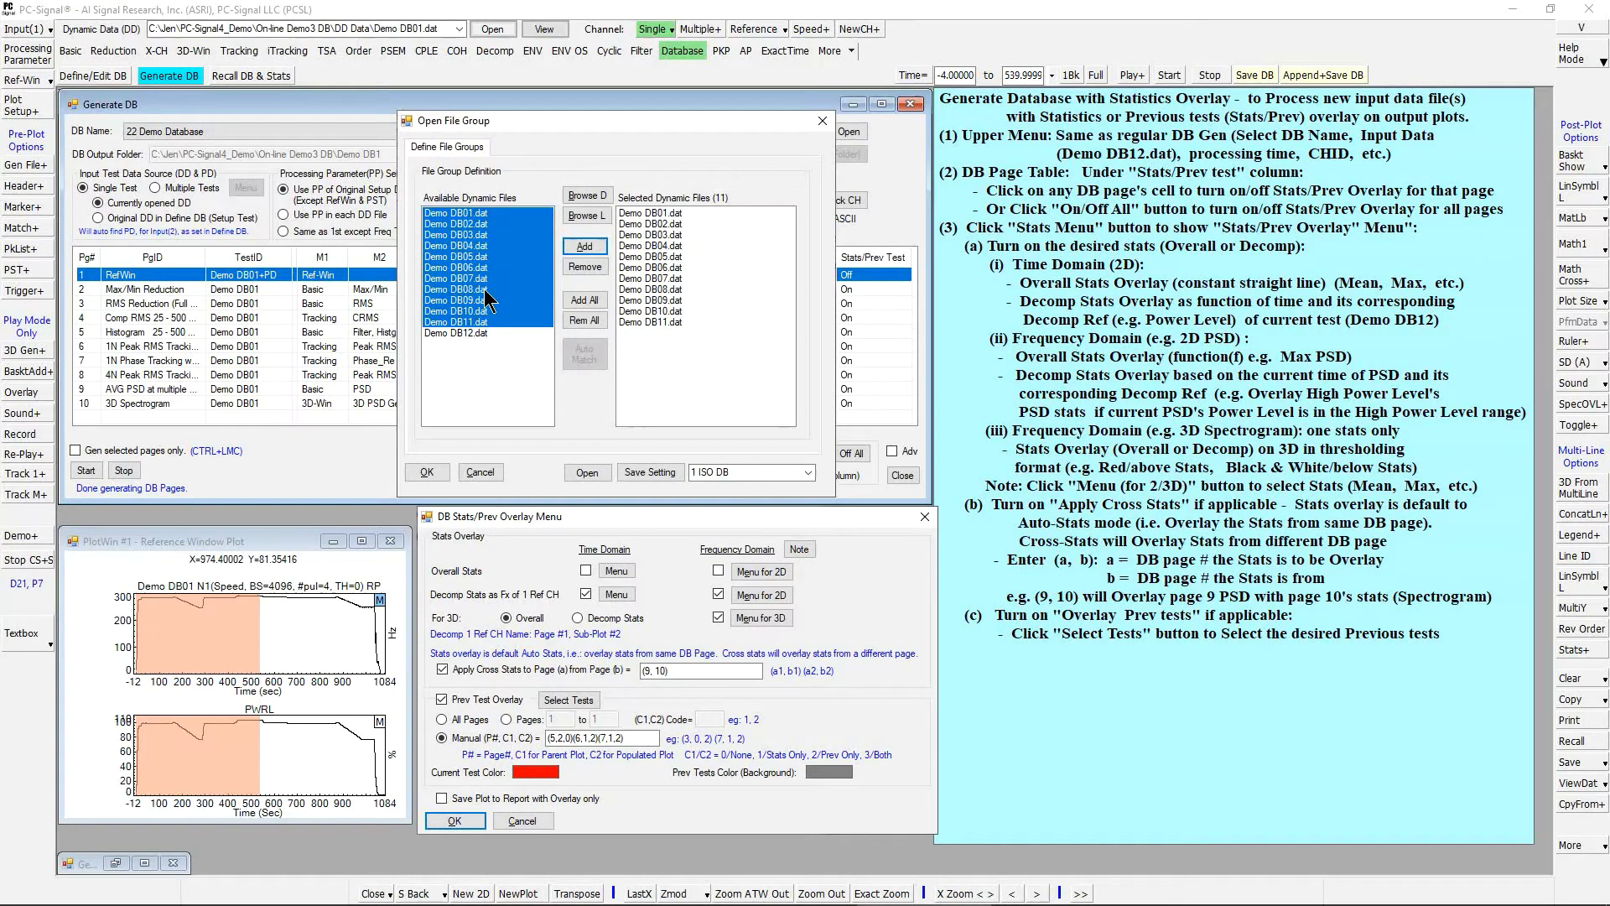
left_click(427, 472)
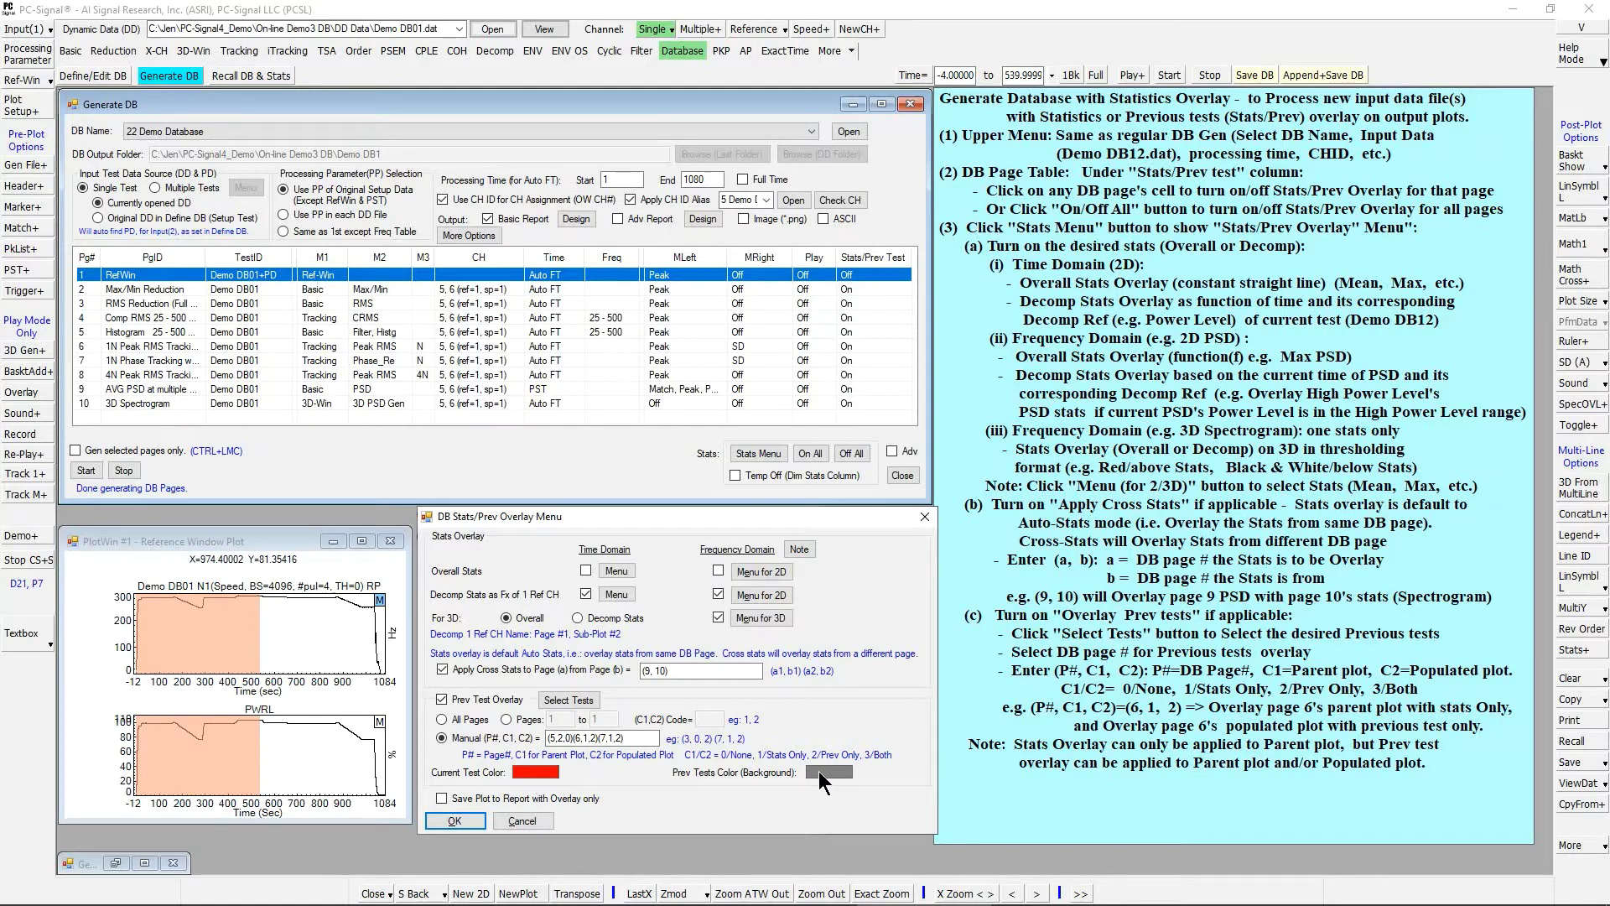
left_click(847, 390)
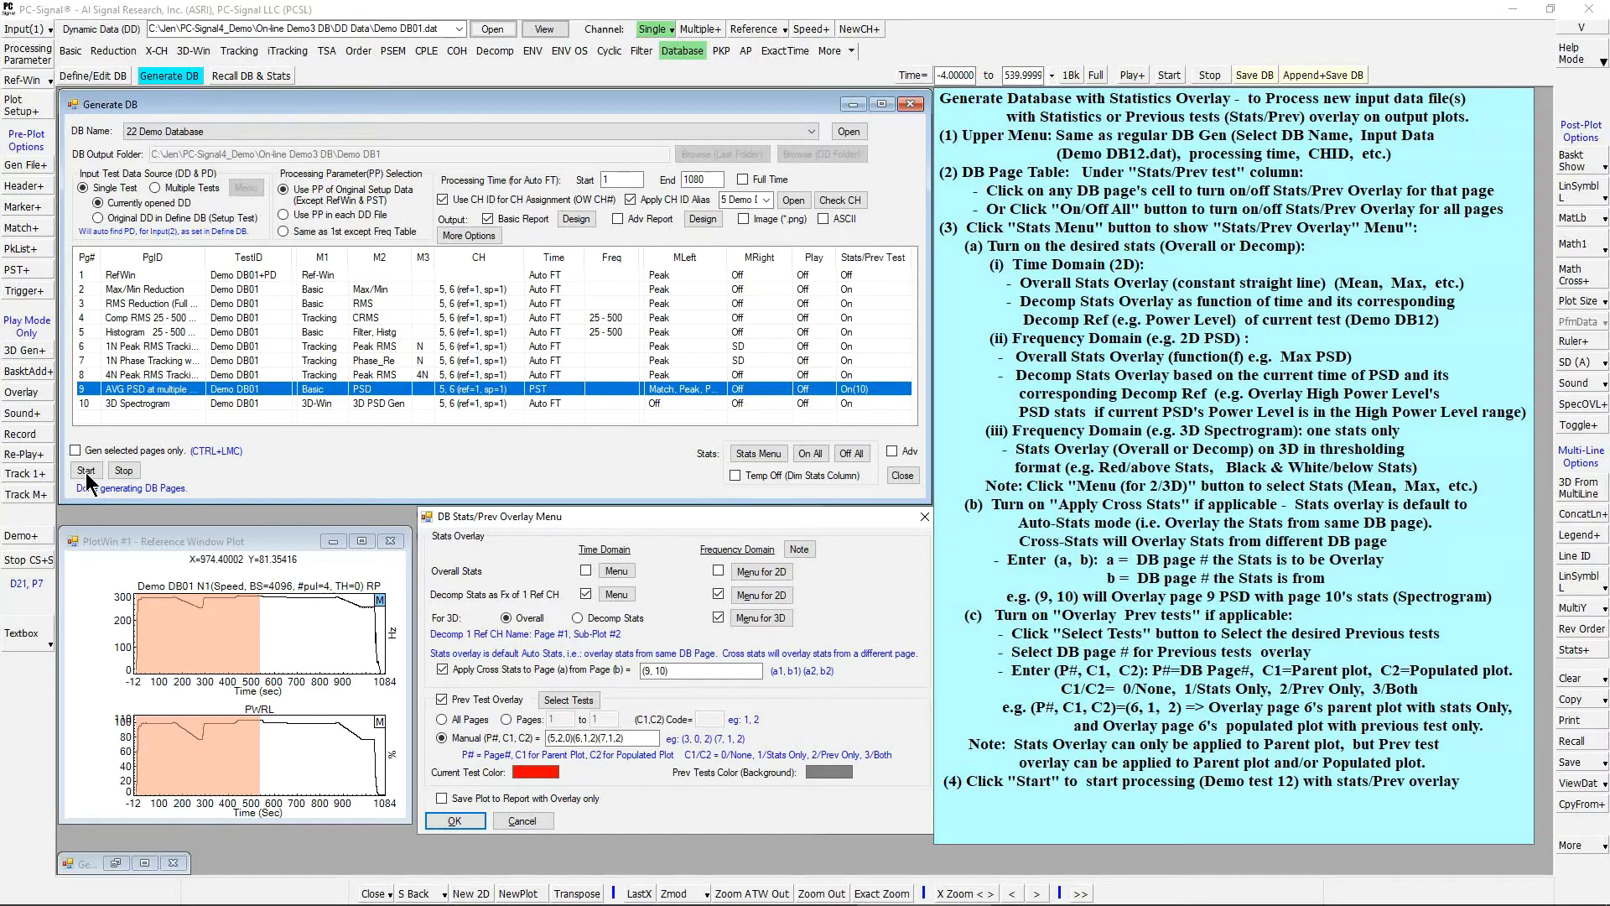
left_click(87, 470)
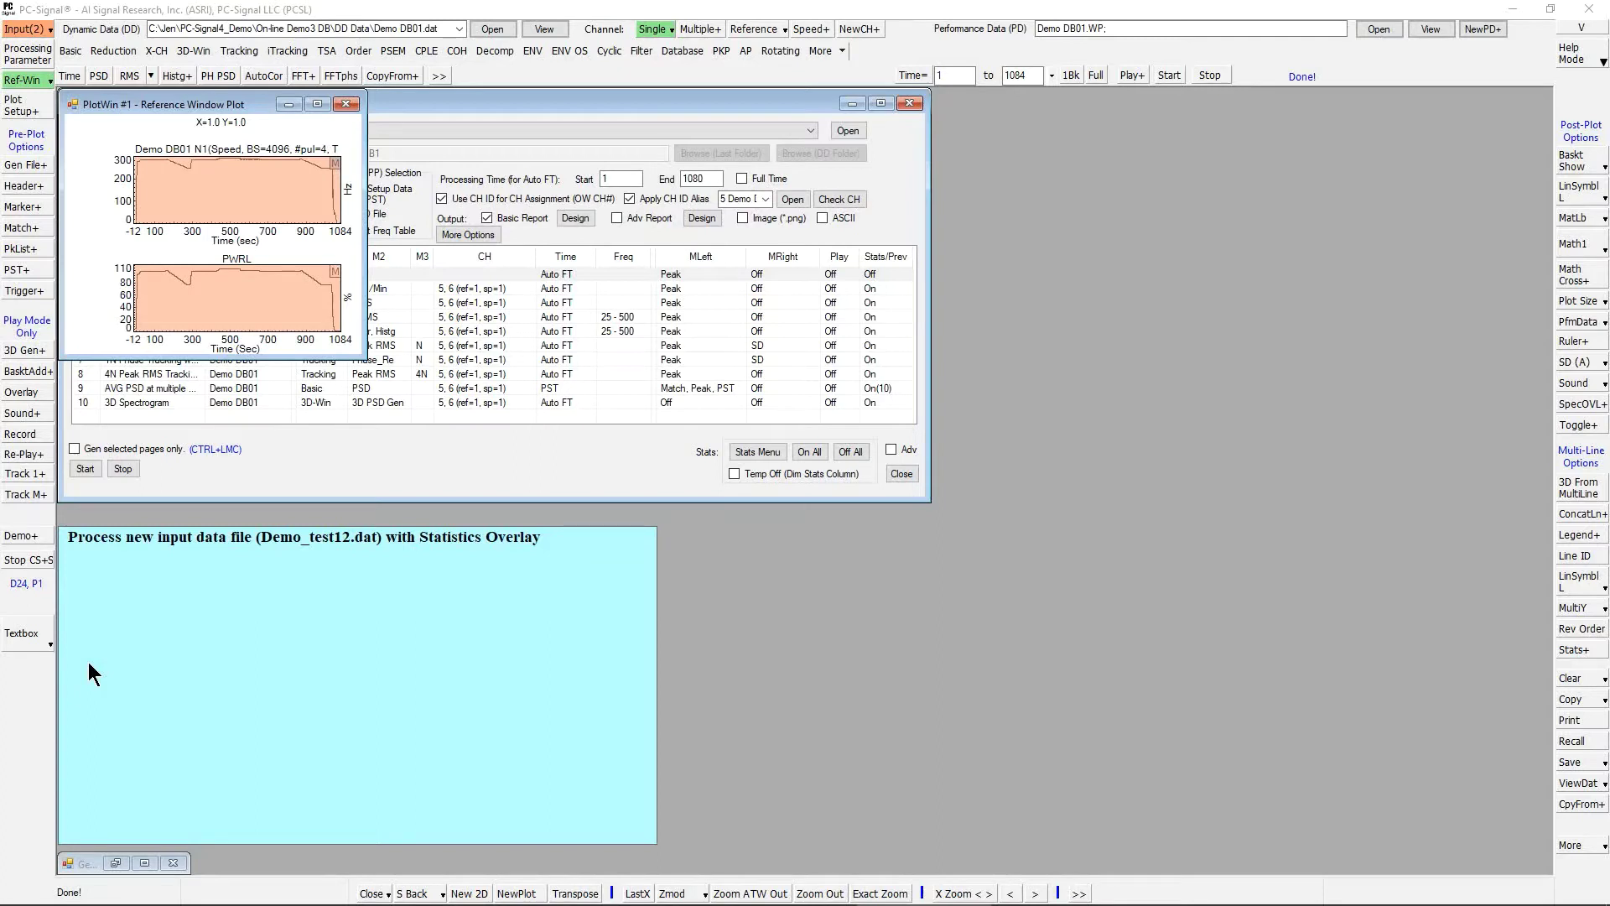
Generate the page 1 speed and PWRL profiles and the page 2 Max/Min waveform reduction from 1 to 1084 s, and inspect the plots
left_click(1168, 75)
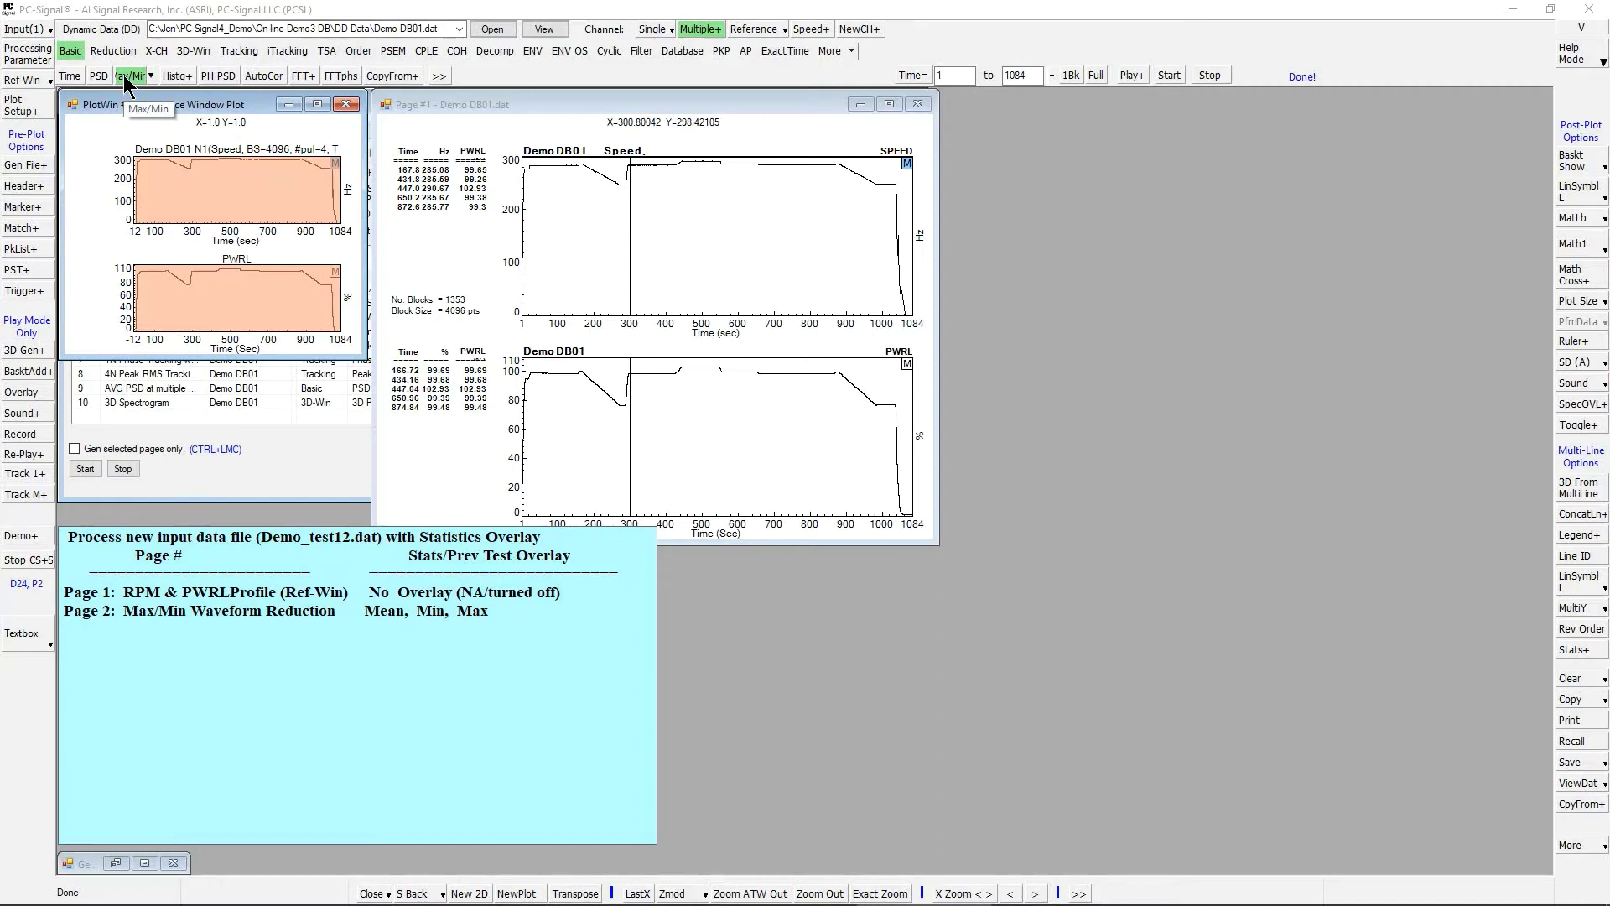
left_click(702, 255)
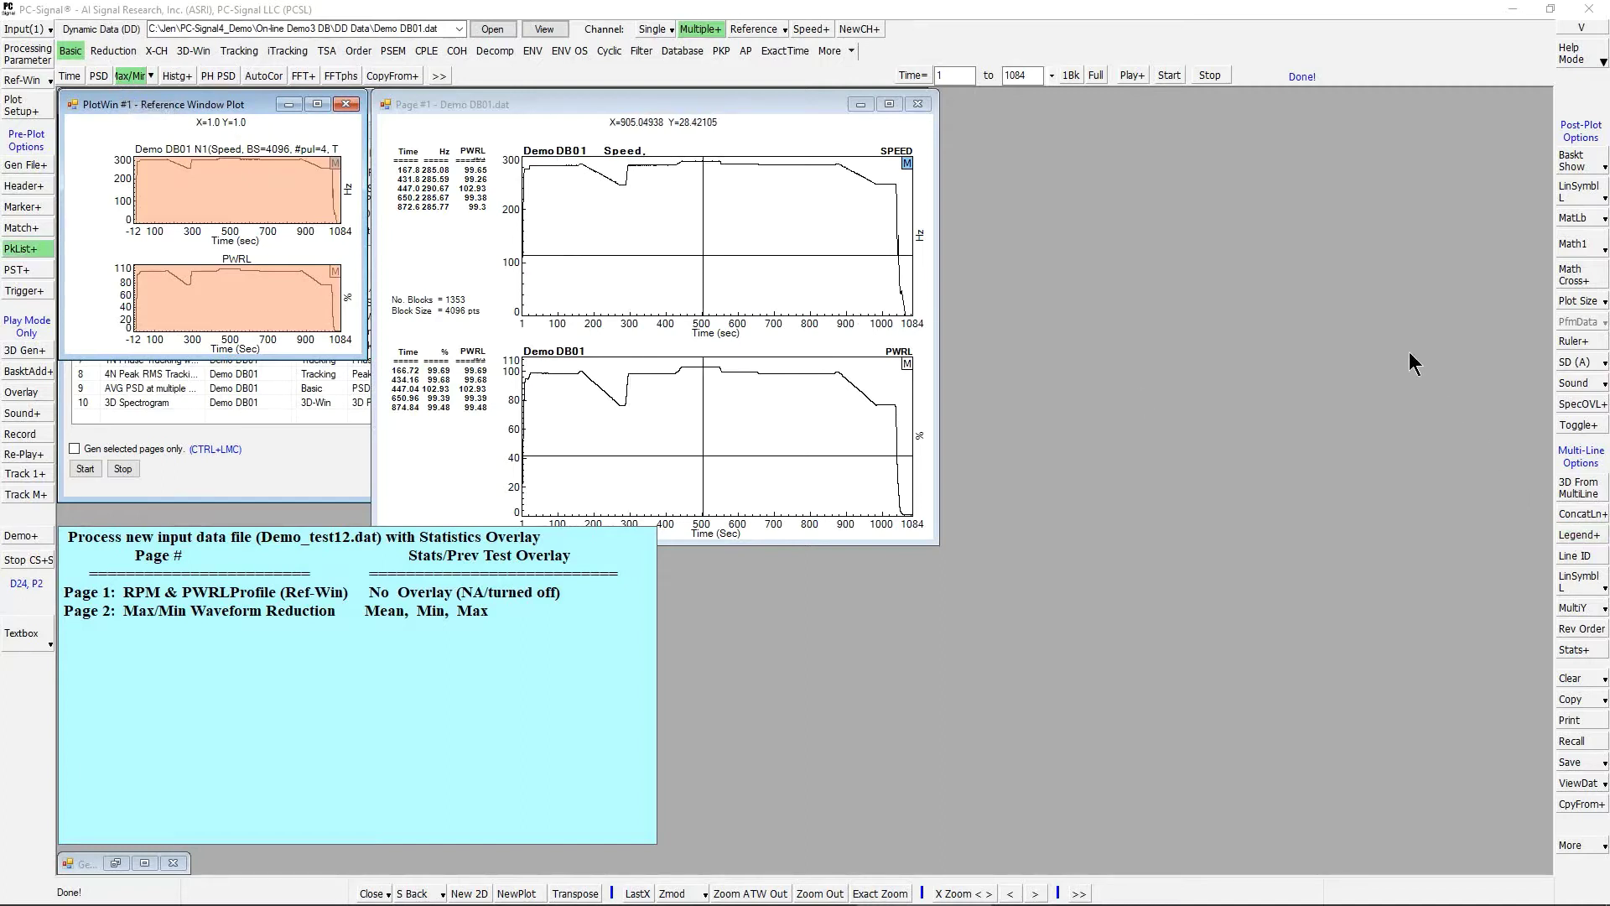
left_click(1167, 77)
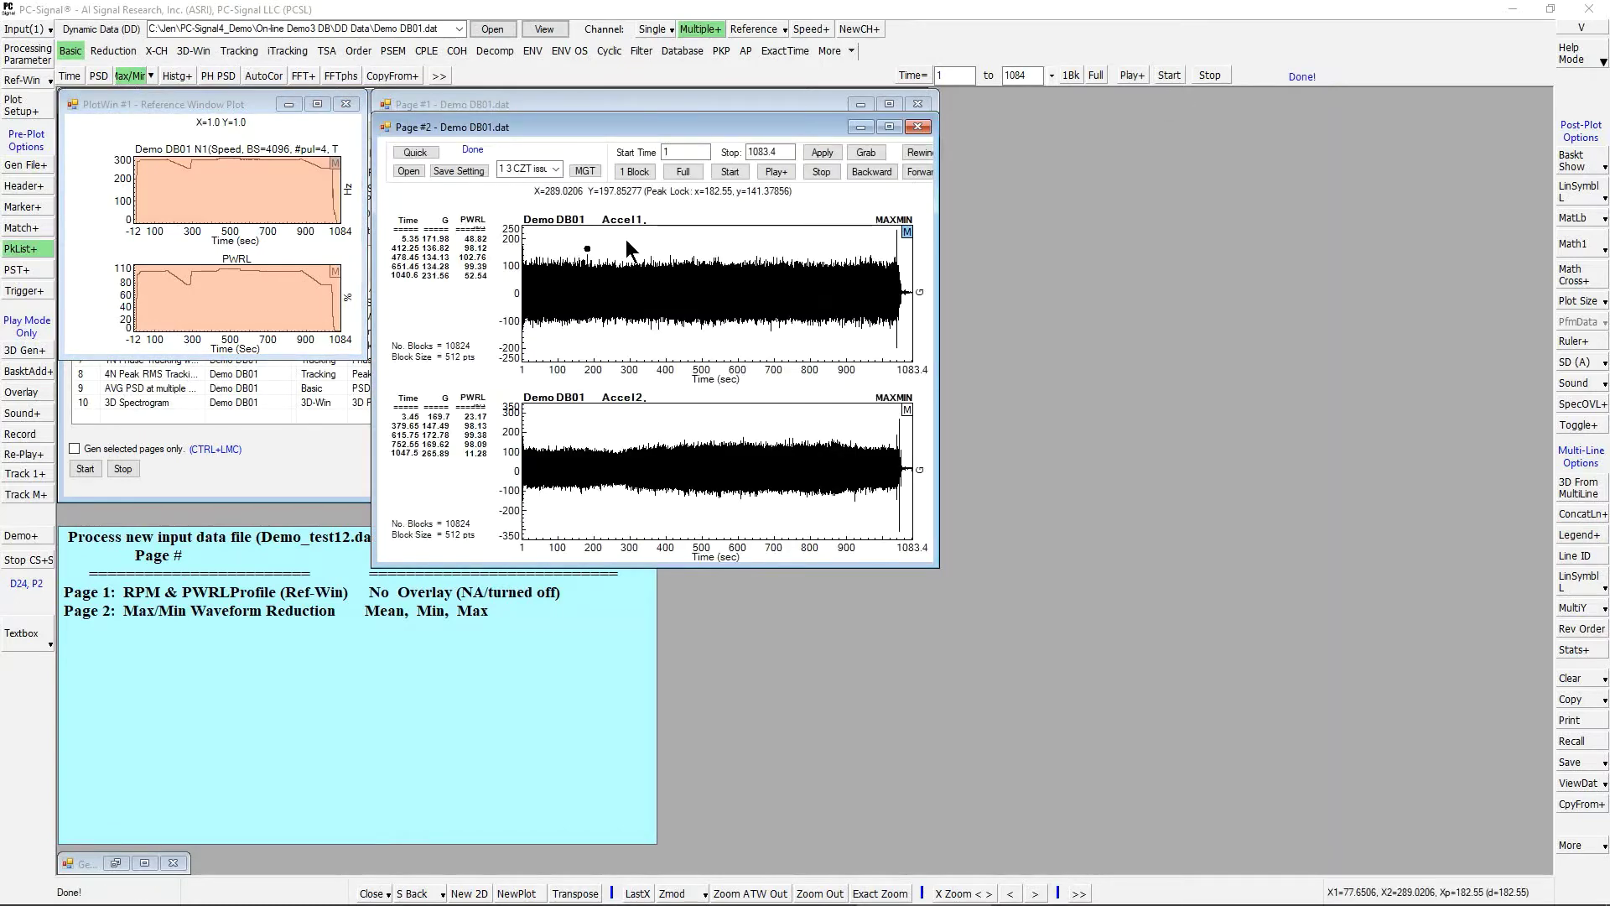
left_click(626, 239)
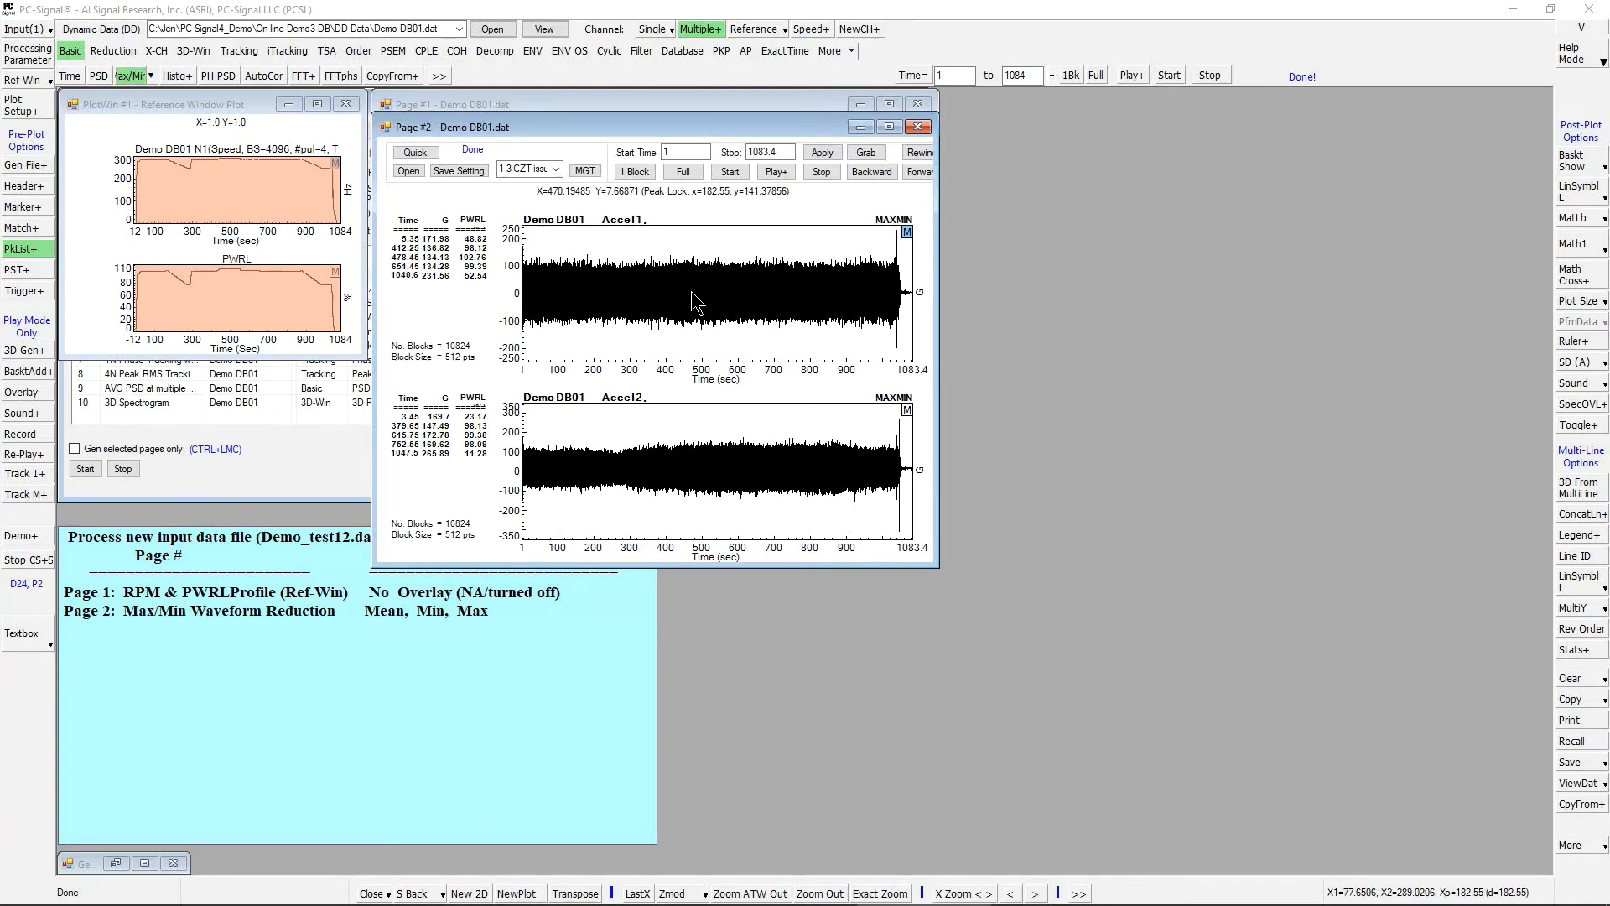
left_click(691, 336)
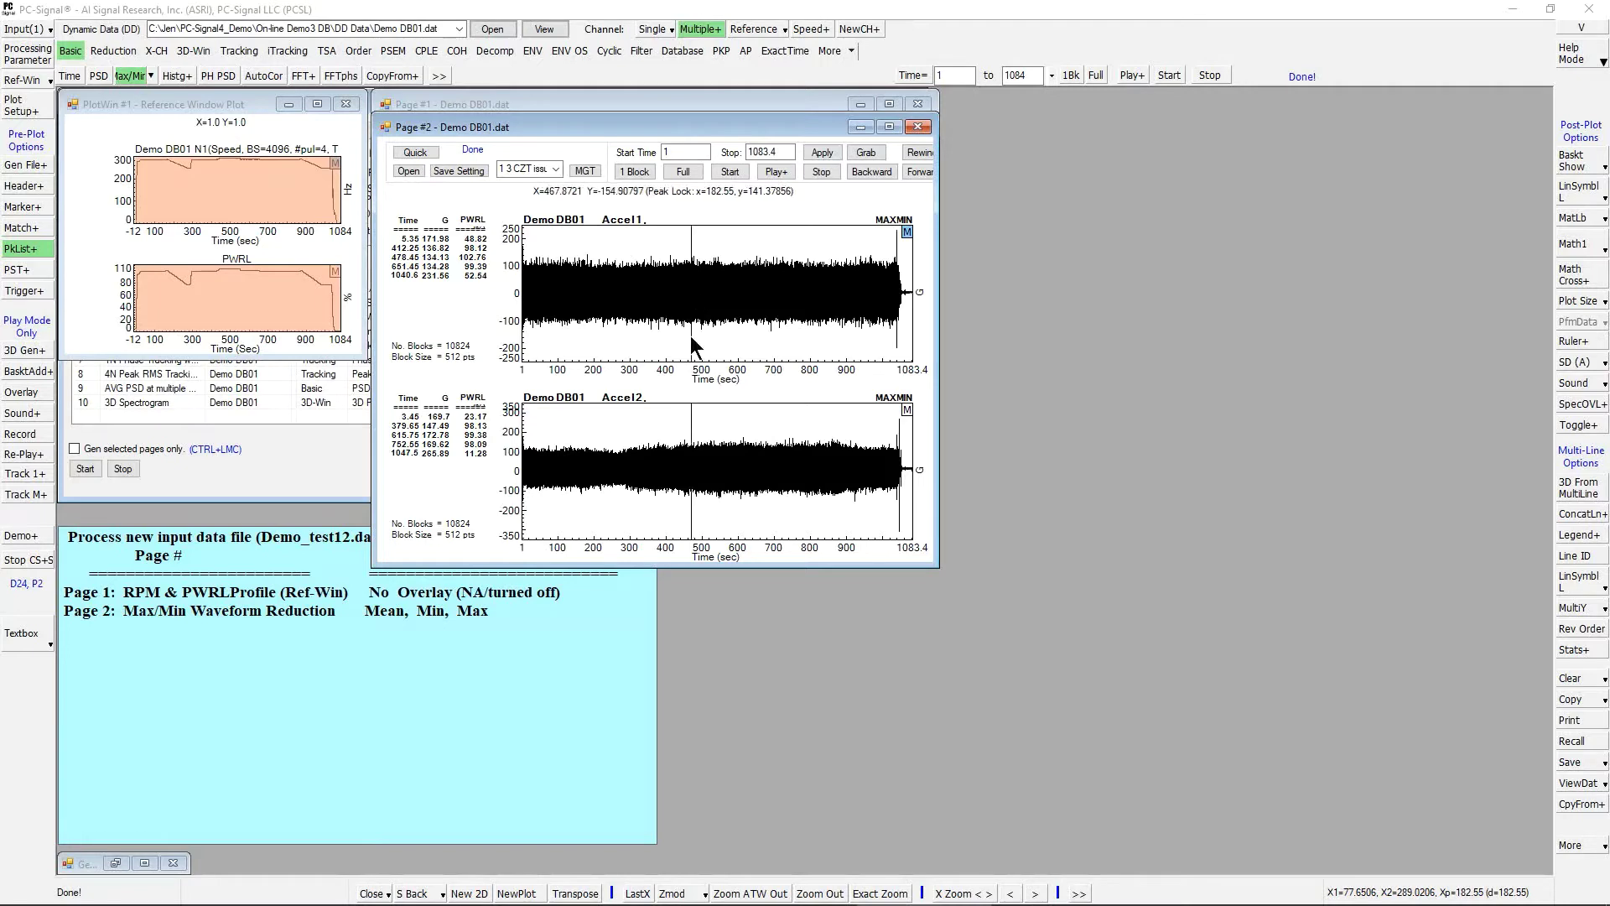
left_click(700, 248)
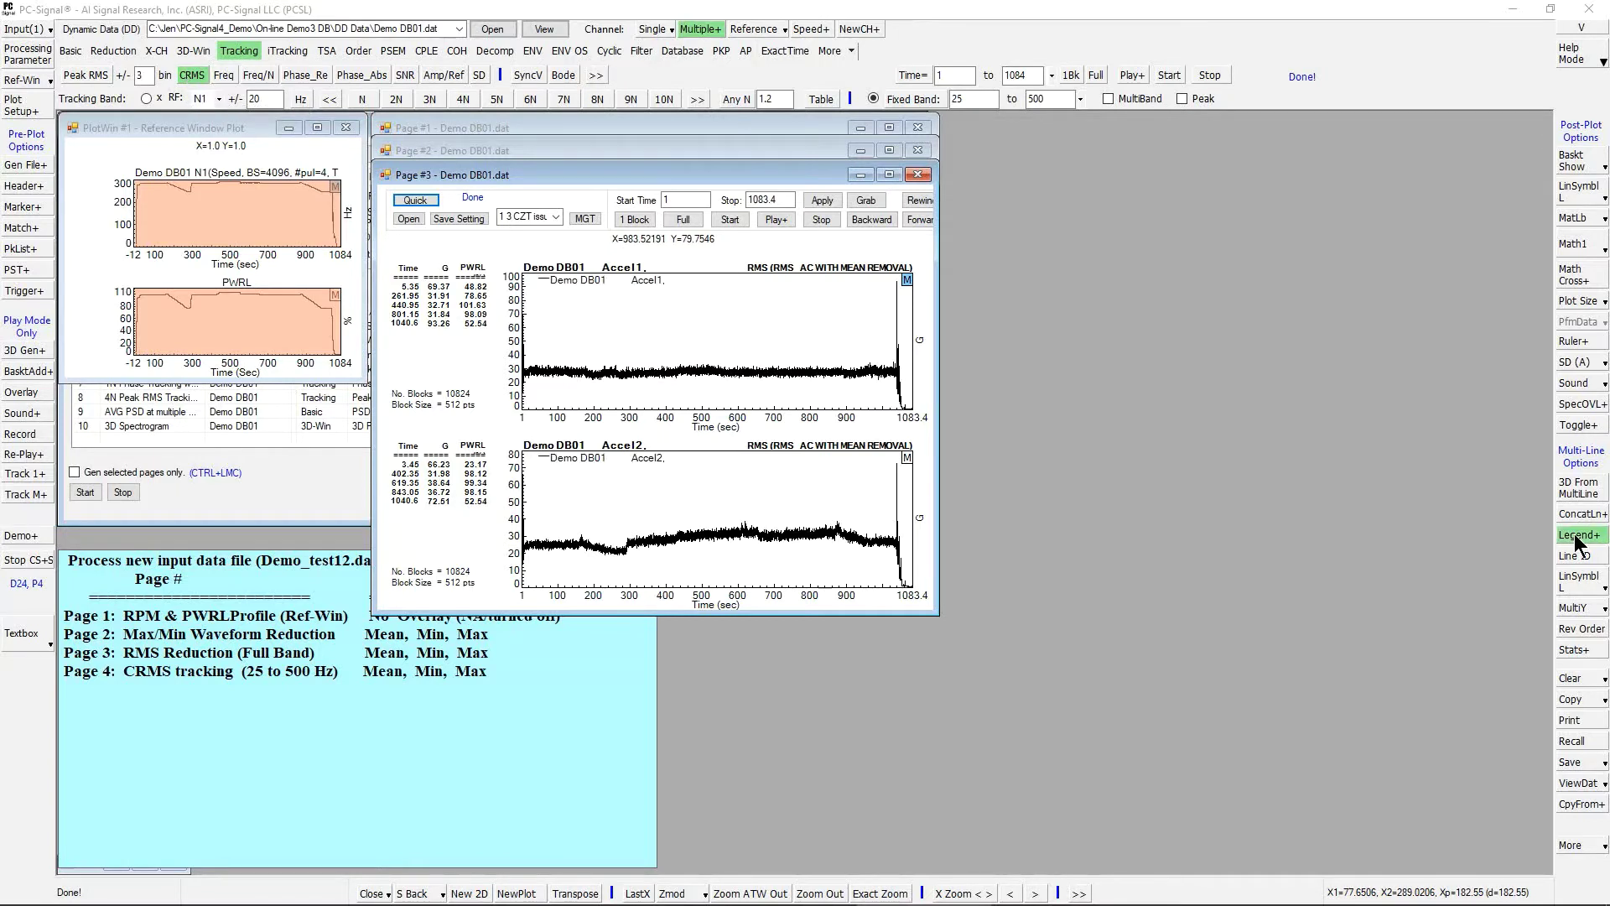
Generate the page 4 CRMS tracking for 25 to 500 Hz, add its legend, and generate the page 5 filtered histogram
left_click(1165, 75)
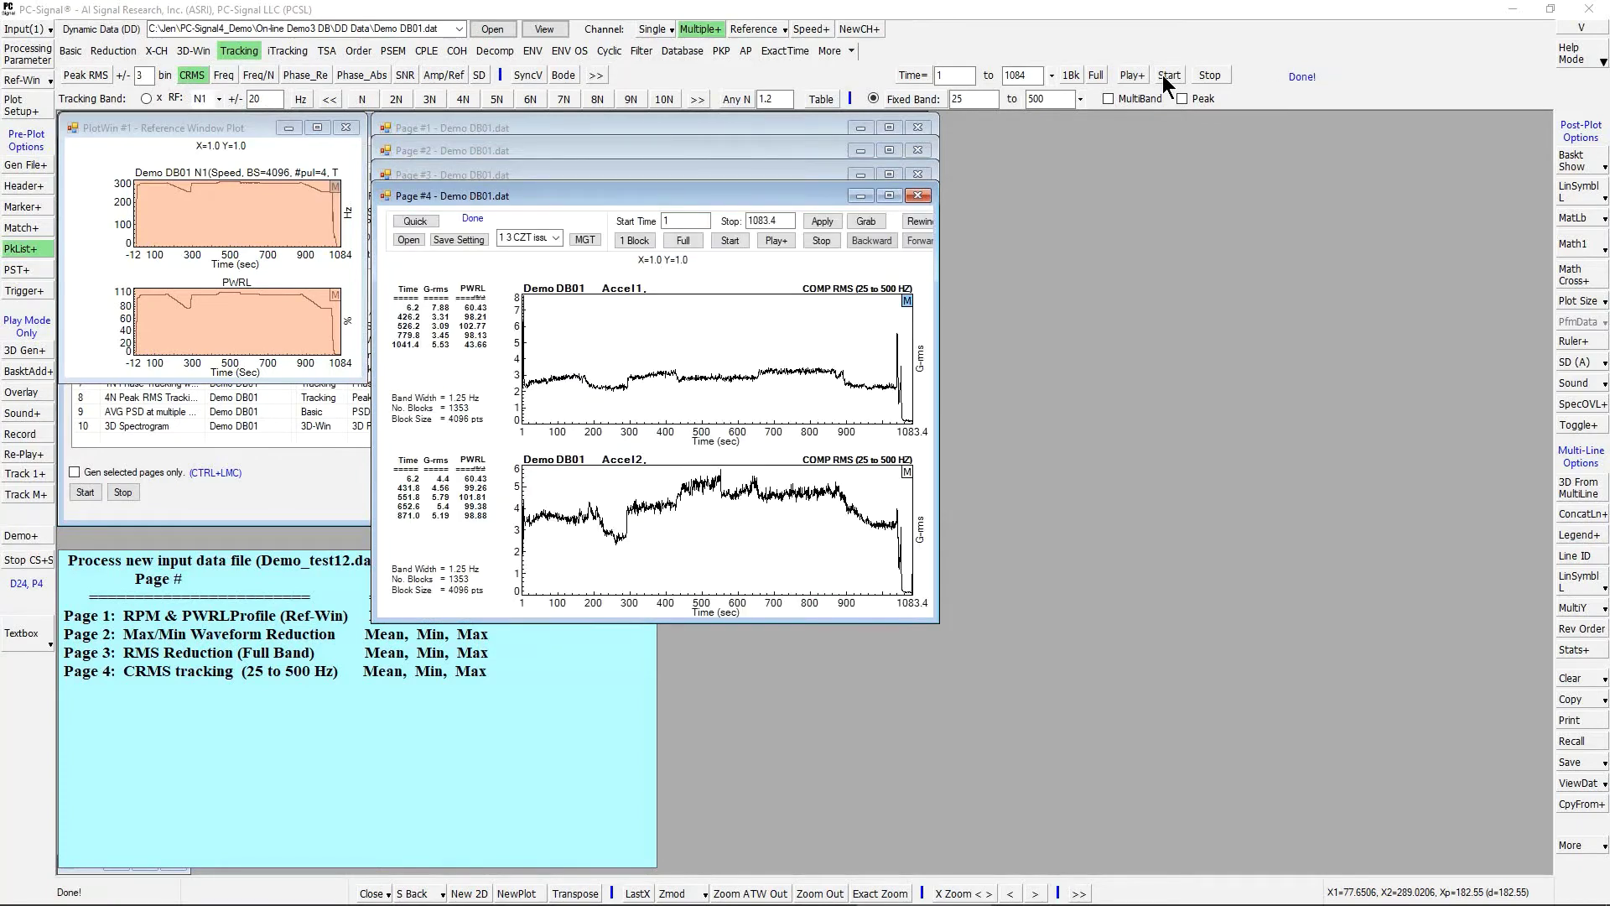
left_click(711, 515)
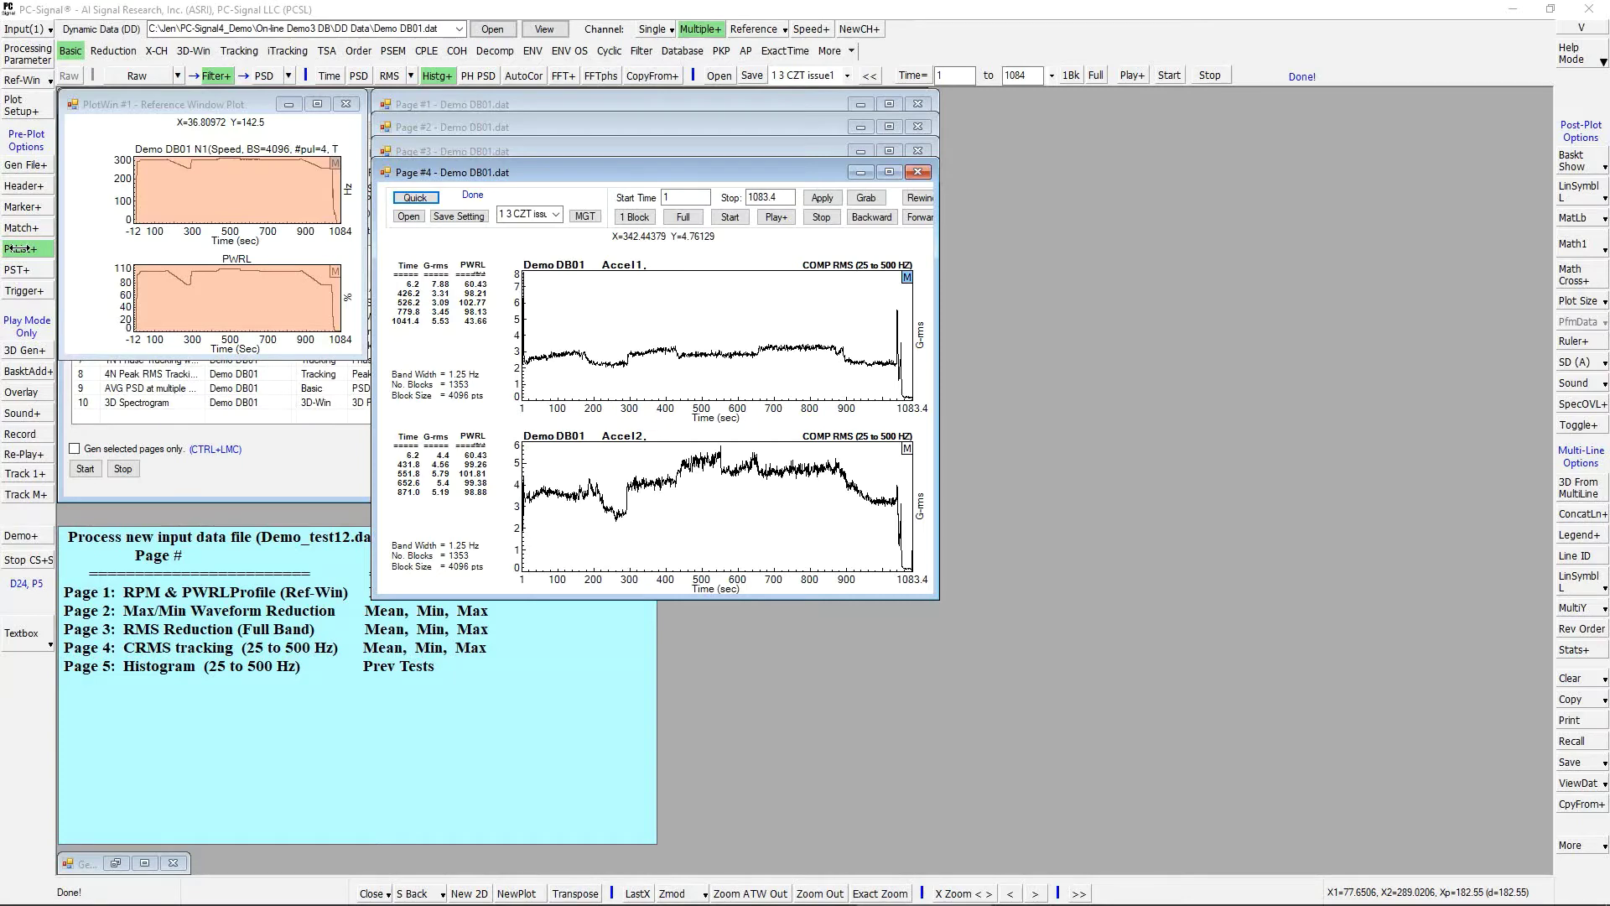
left_click(1576, 539)
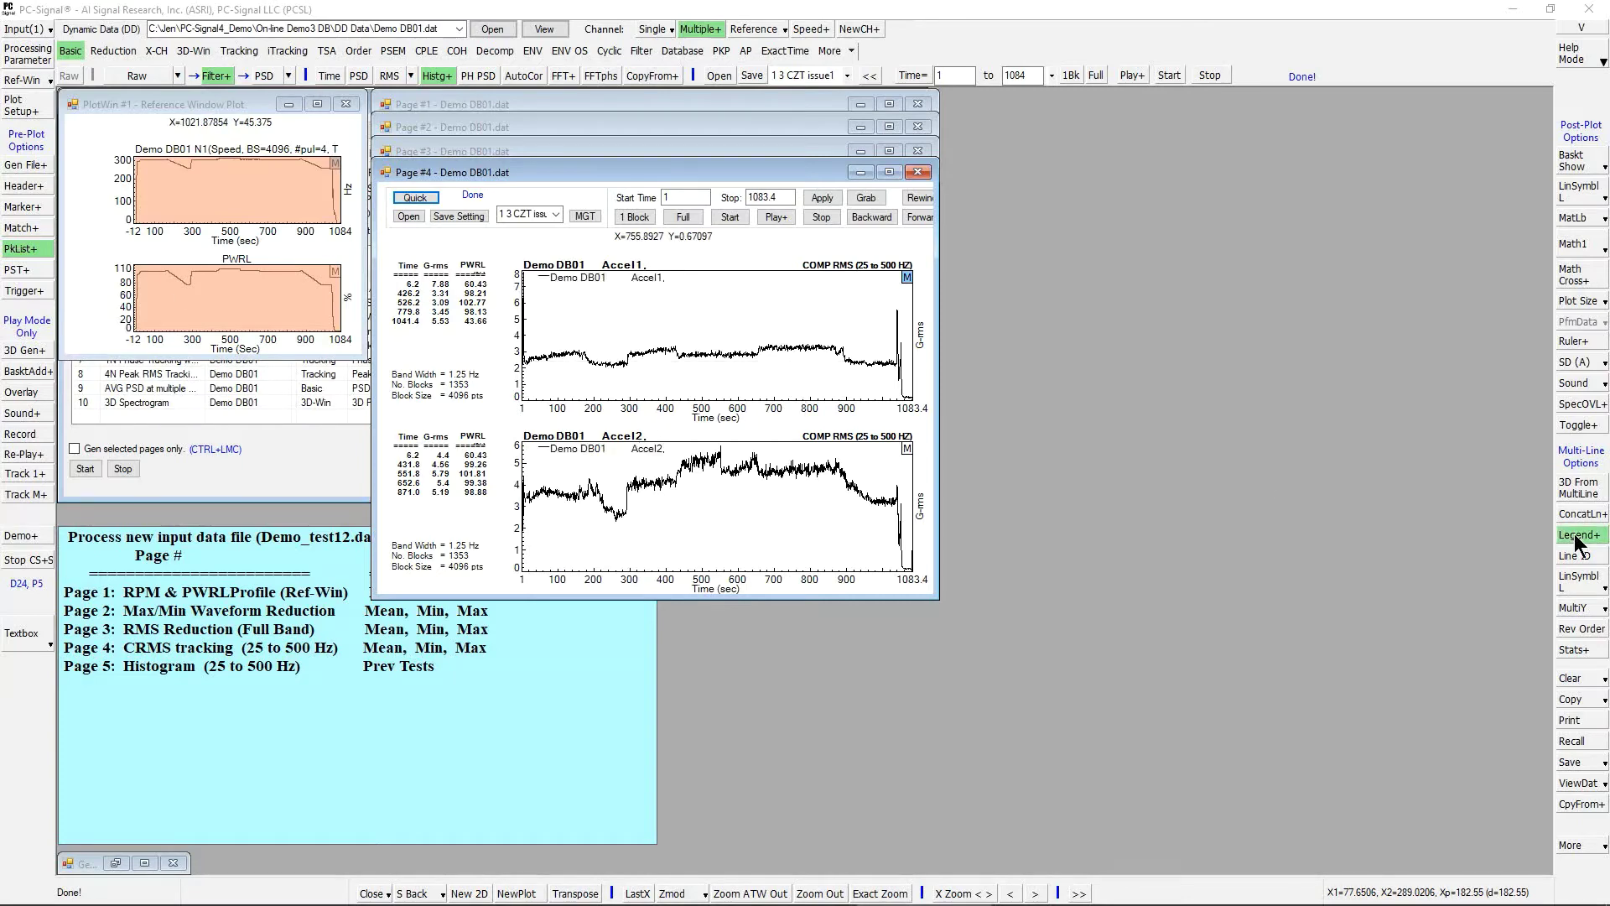
left_click(1165, 76)
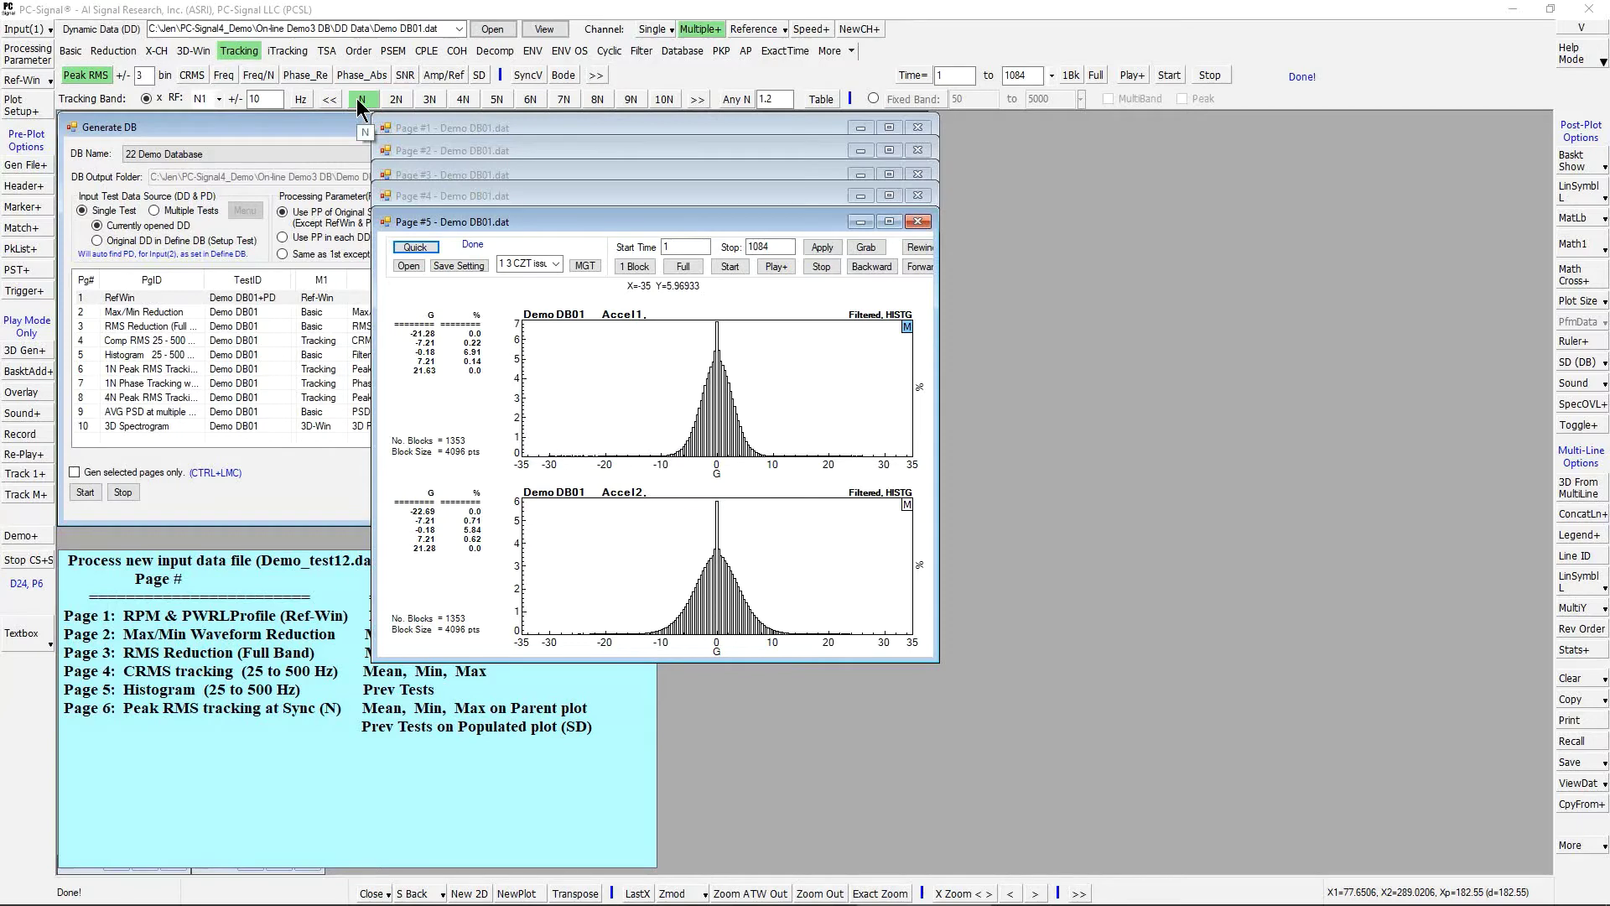
Generate the page 6 peak RMS tracking at N, and plot its results and the page 7 phase tracking against speed
left_click(1167, 76)
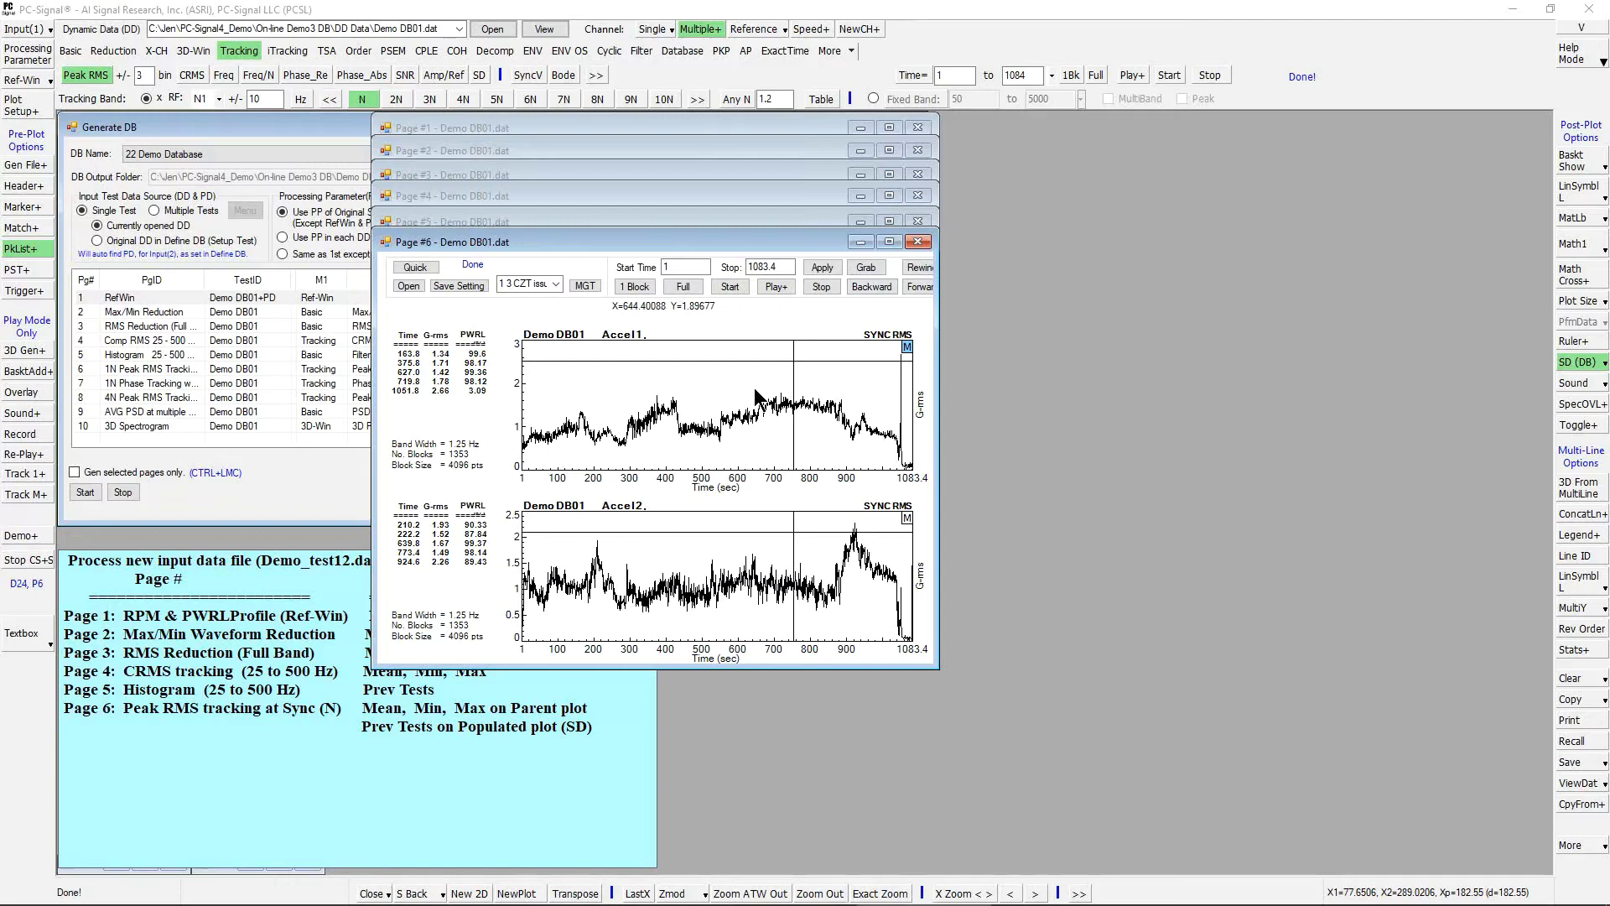
left_click(1577, 363)
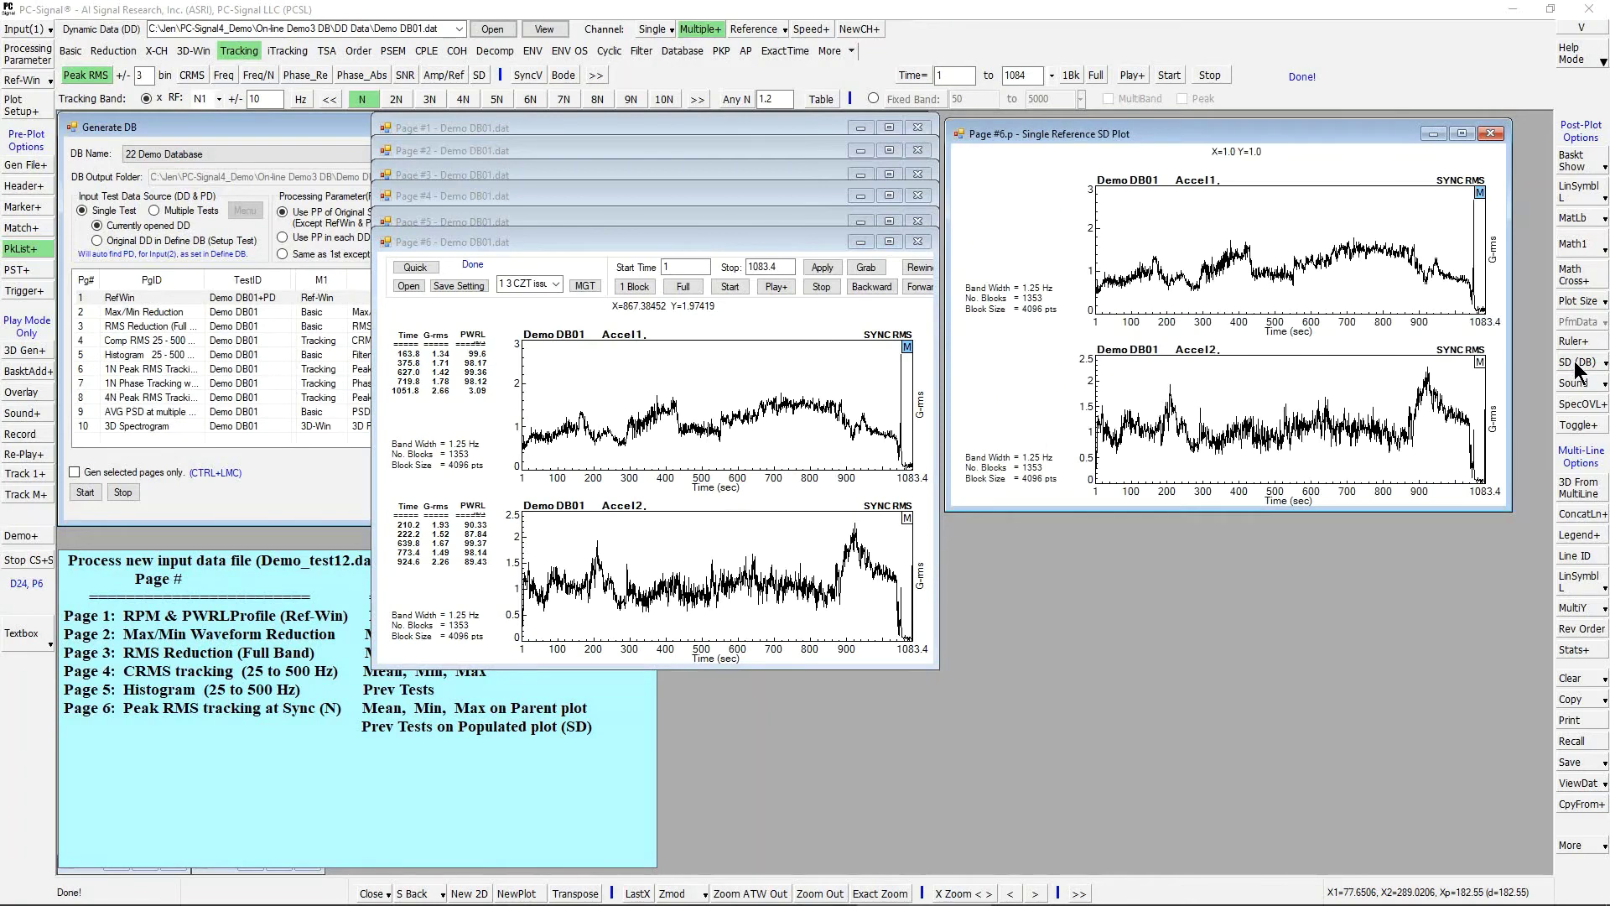
left_click(1488, 429)
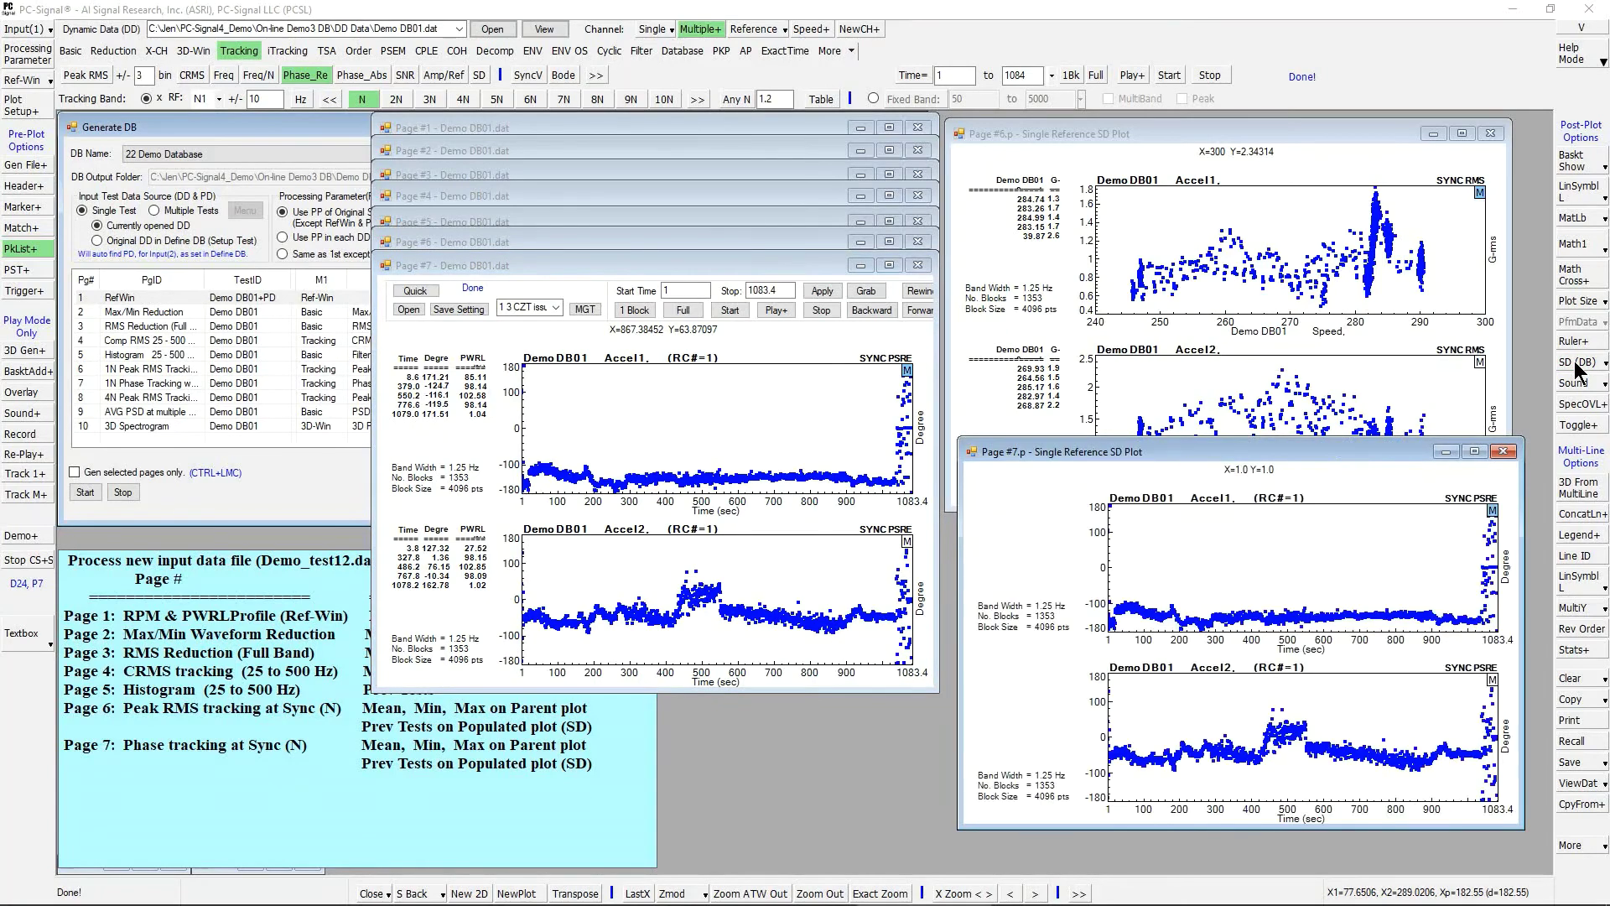
left_click(1499, 812)
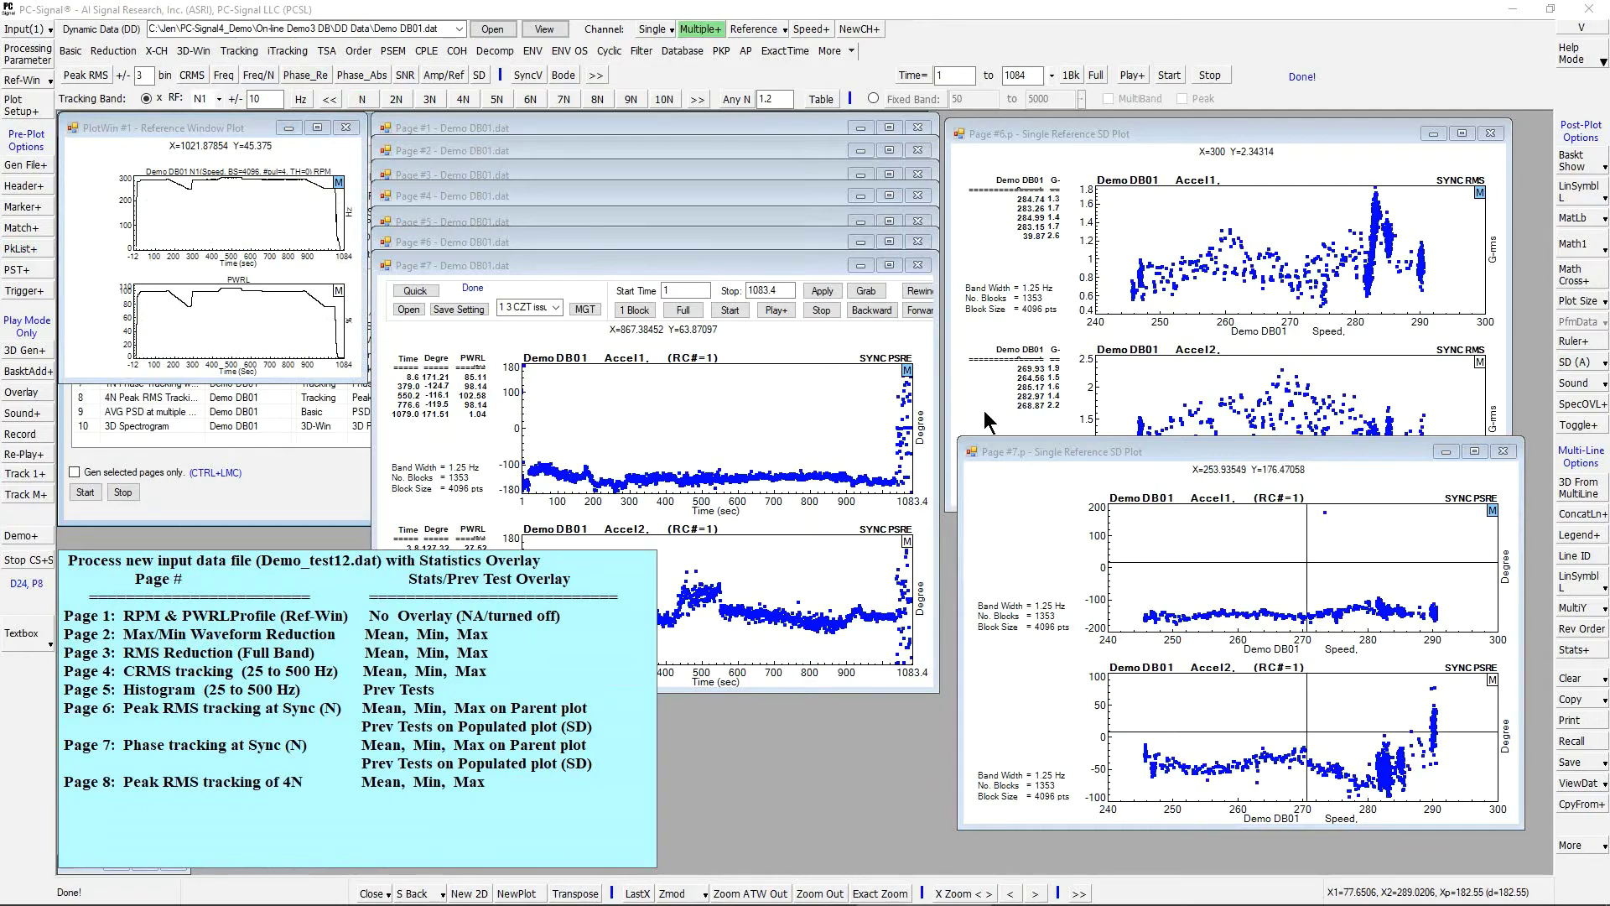
Generate the page 8 peak RMS tracking at 4N from 1 to 1084 s and inspect the Accel2 plot
left_click(460, 99)
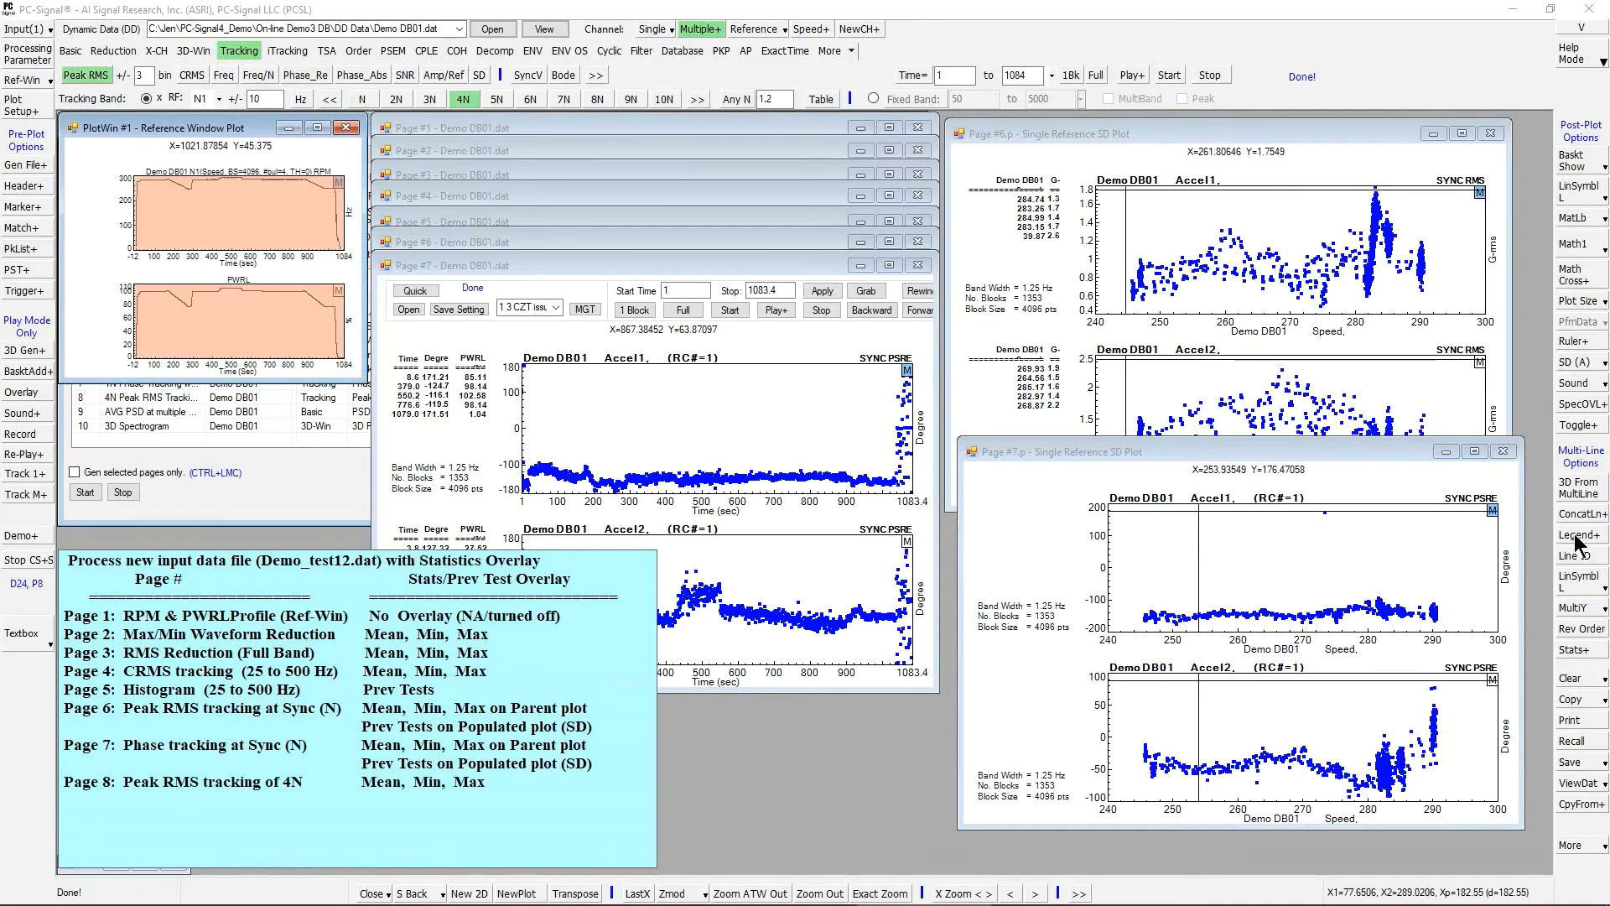
left_click(1167, 75)
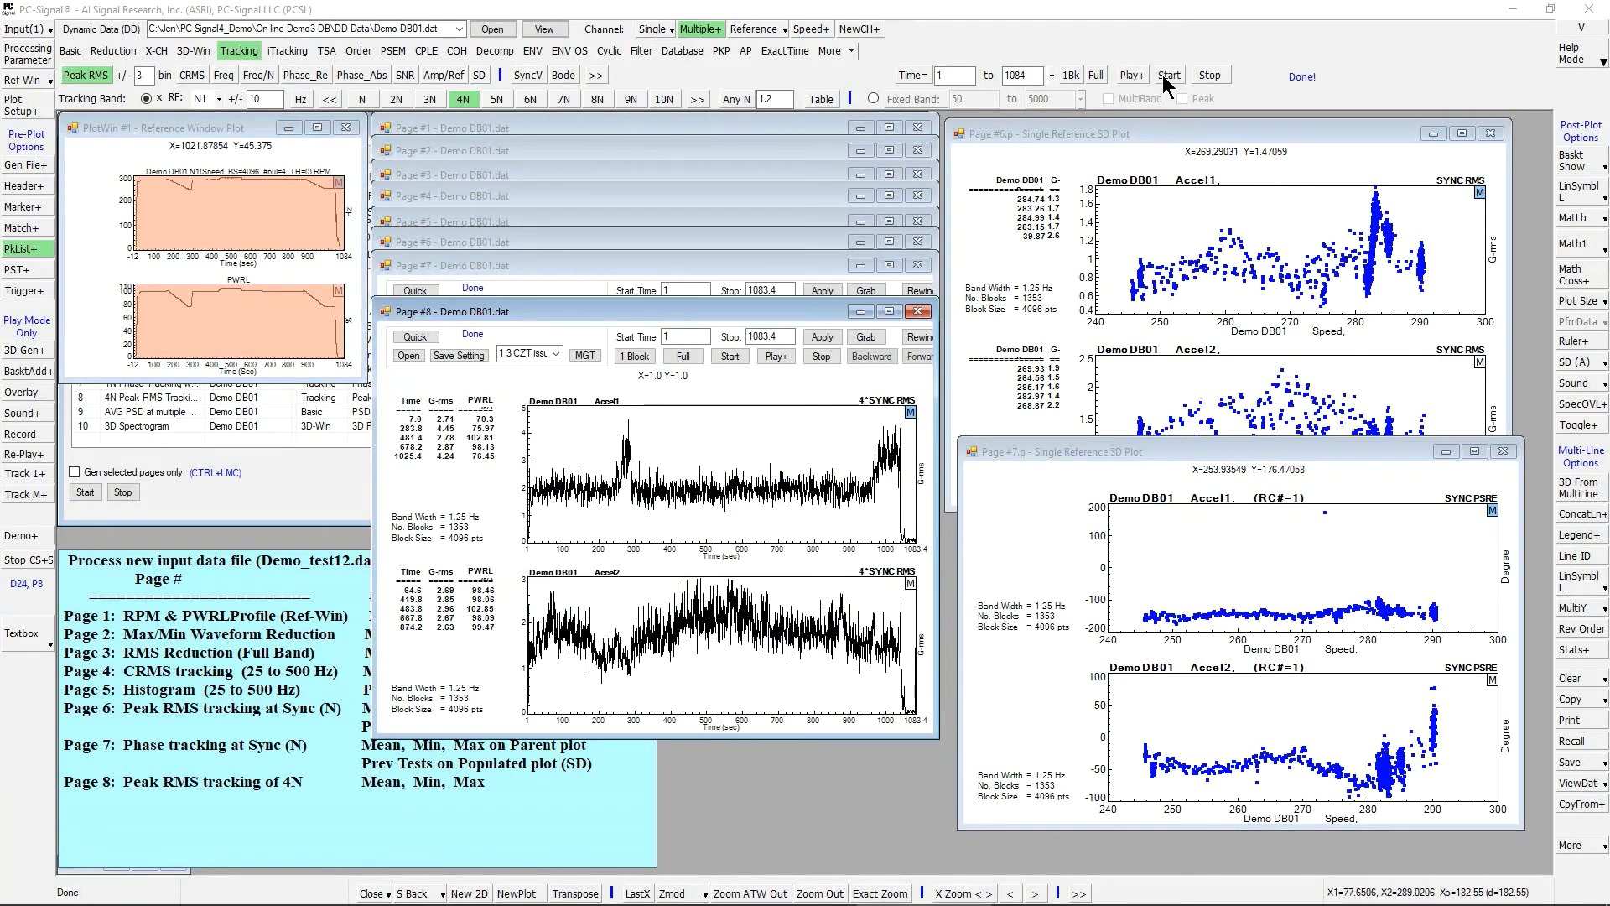
left_click(716, 644)
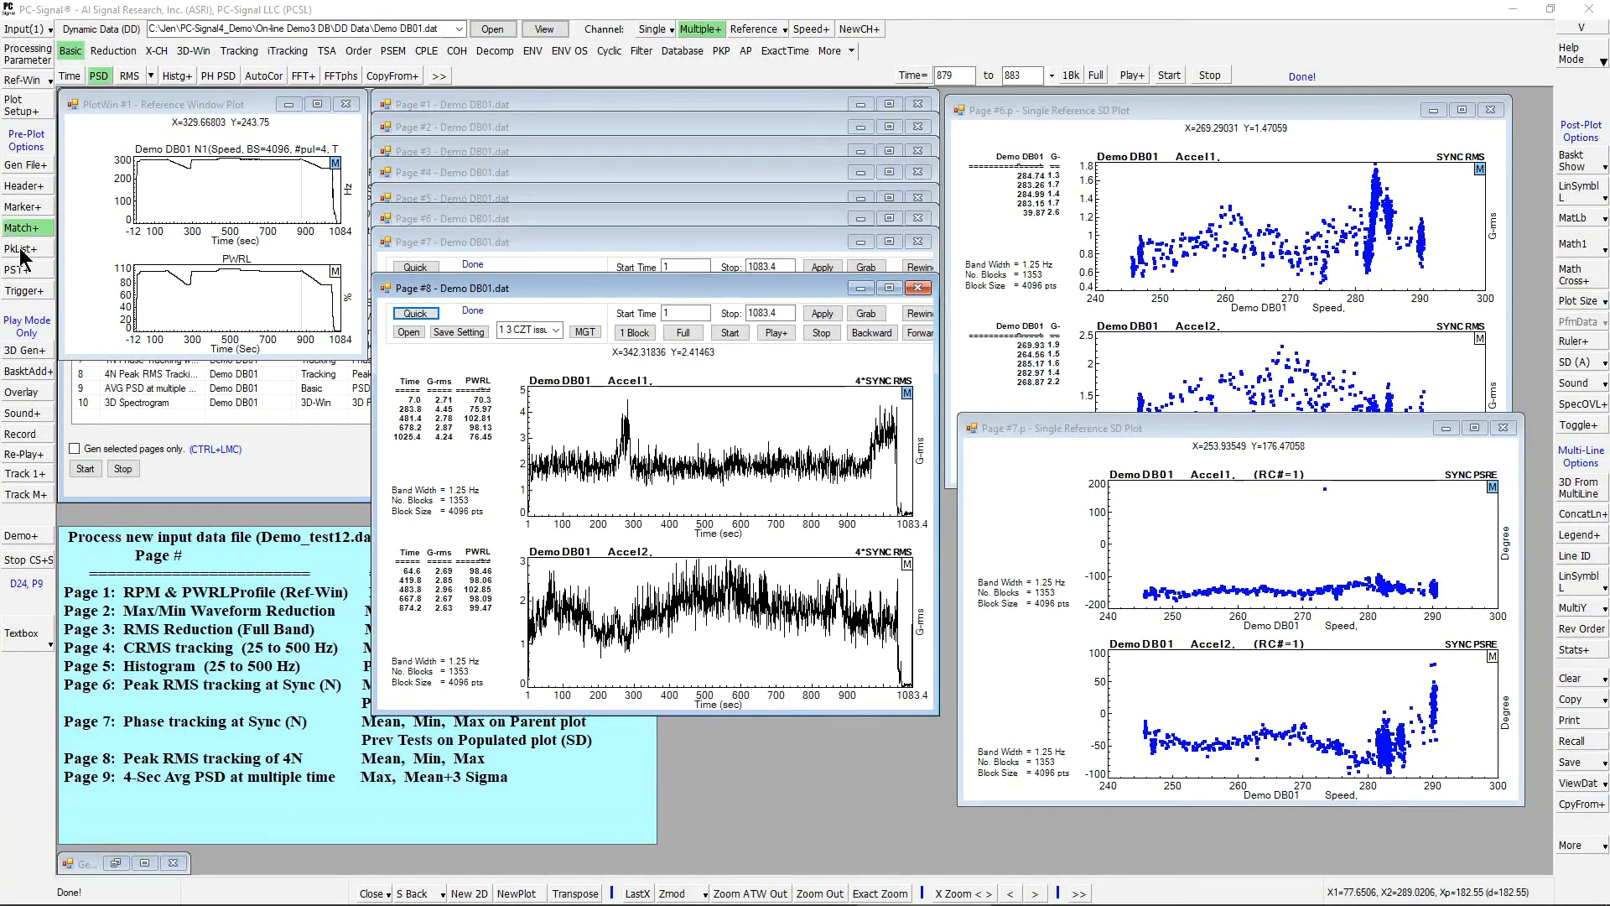
Add a legend to the page 8 plots and generate the page 9 four-second average PSDs at multiple times
left_click(1579, 535)
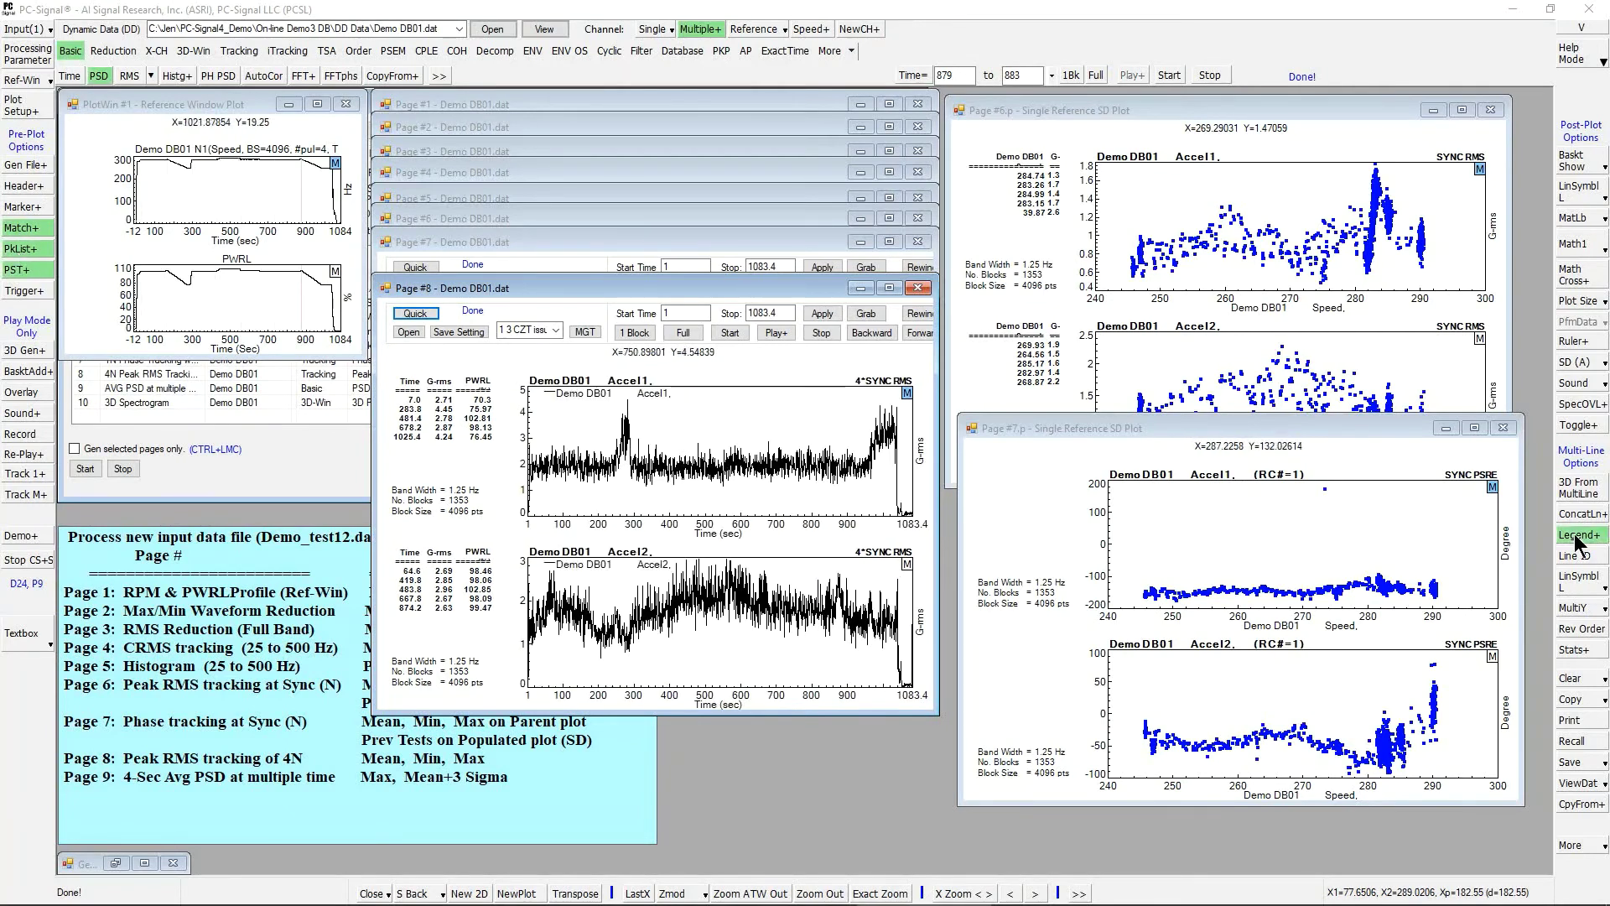
left_click(1164, 76)
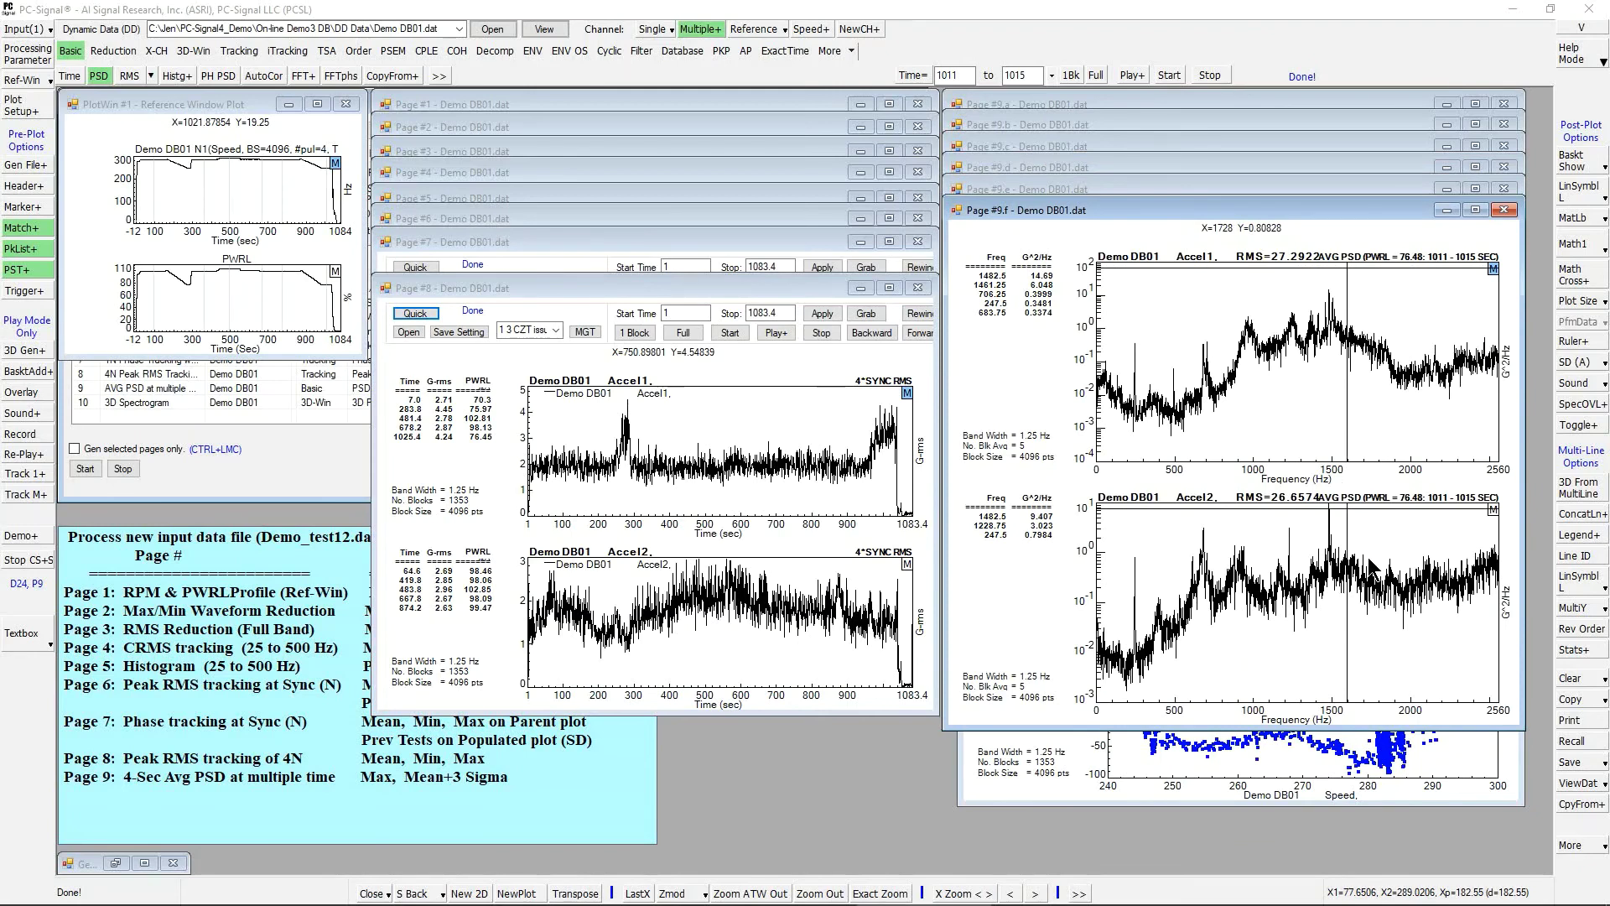
left_click(1375, 586)
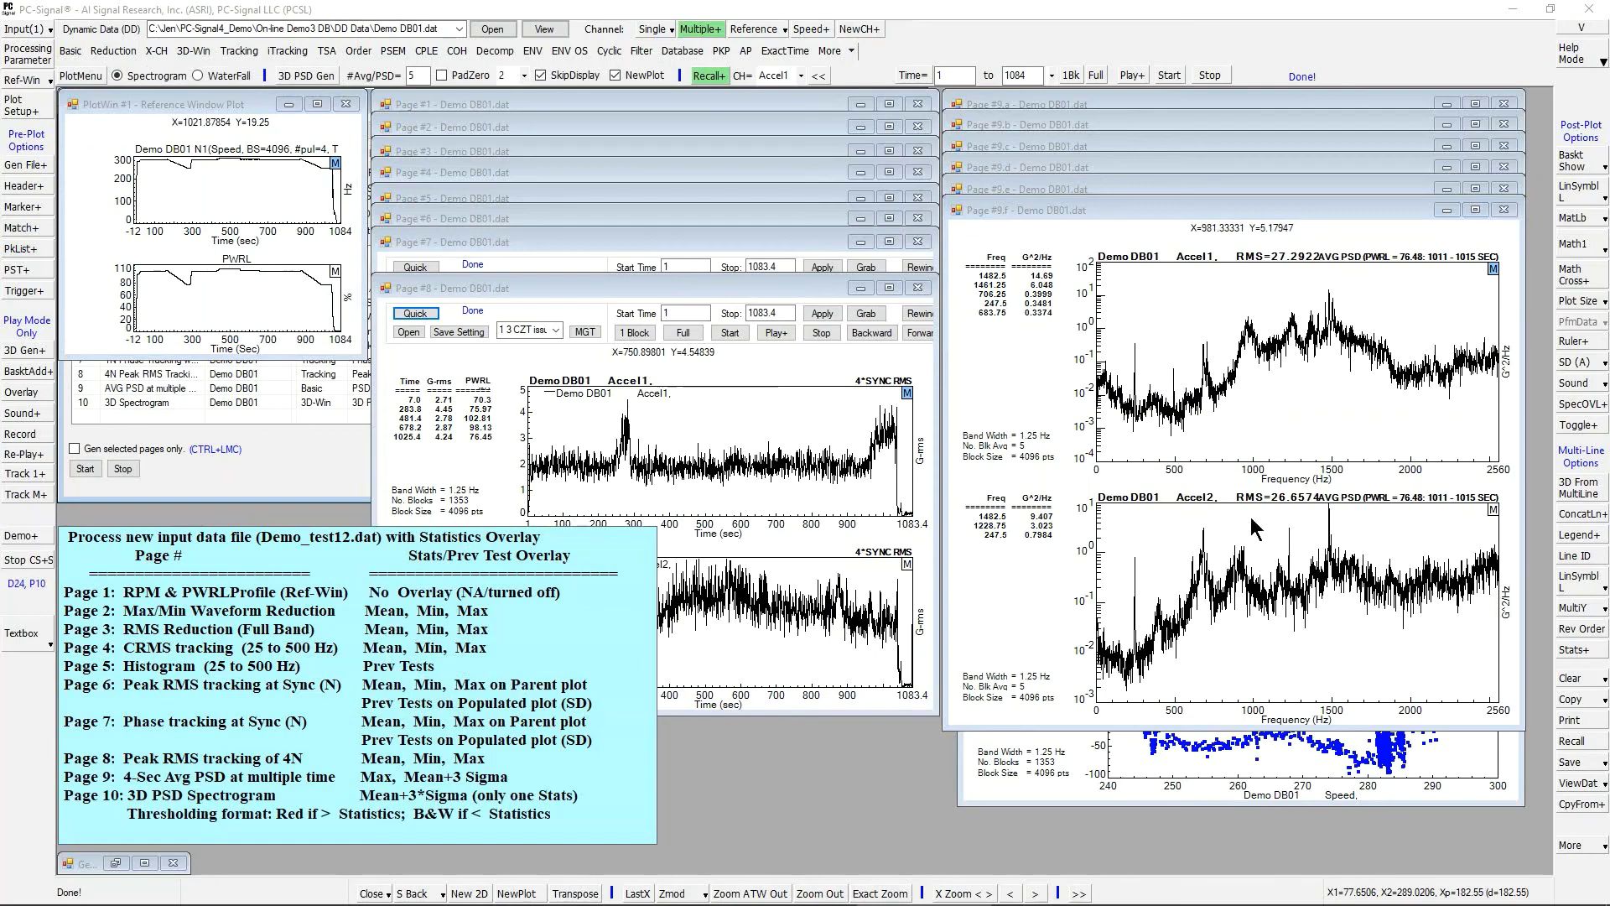
Generate the page 10 3D PSD spectrograms from 1 to 1084 s with 5 averages per PSD, and inspect the Accel1 spectrogram
left_click(189, 51)
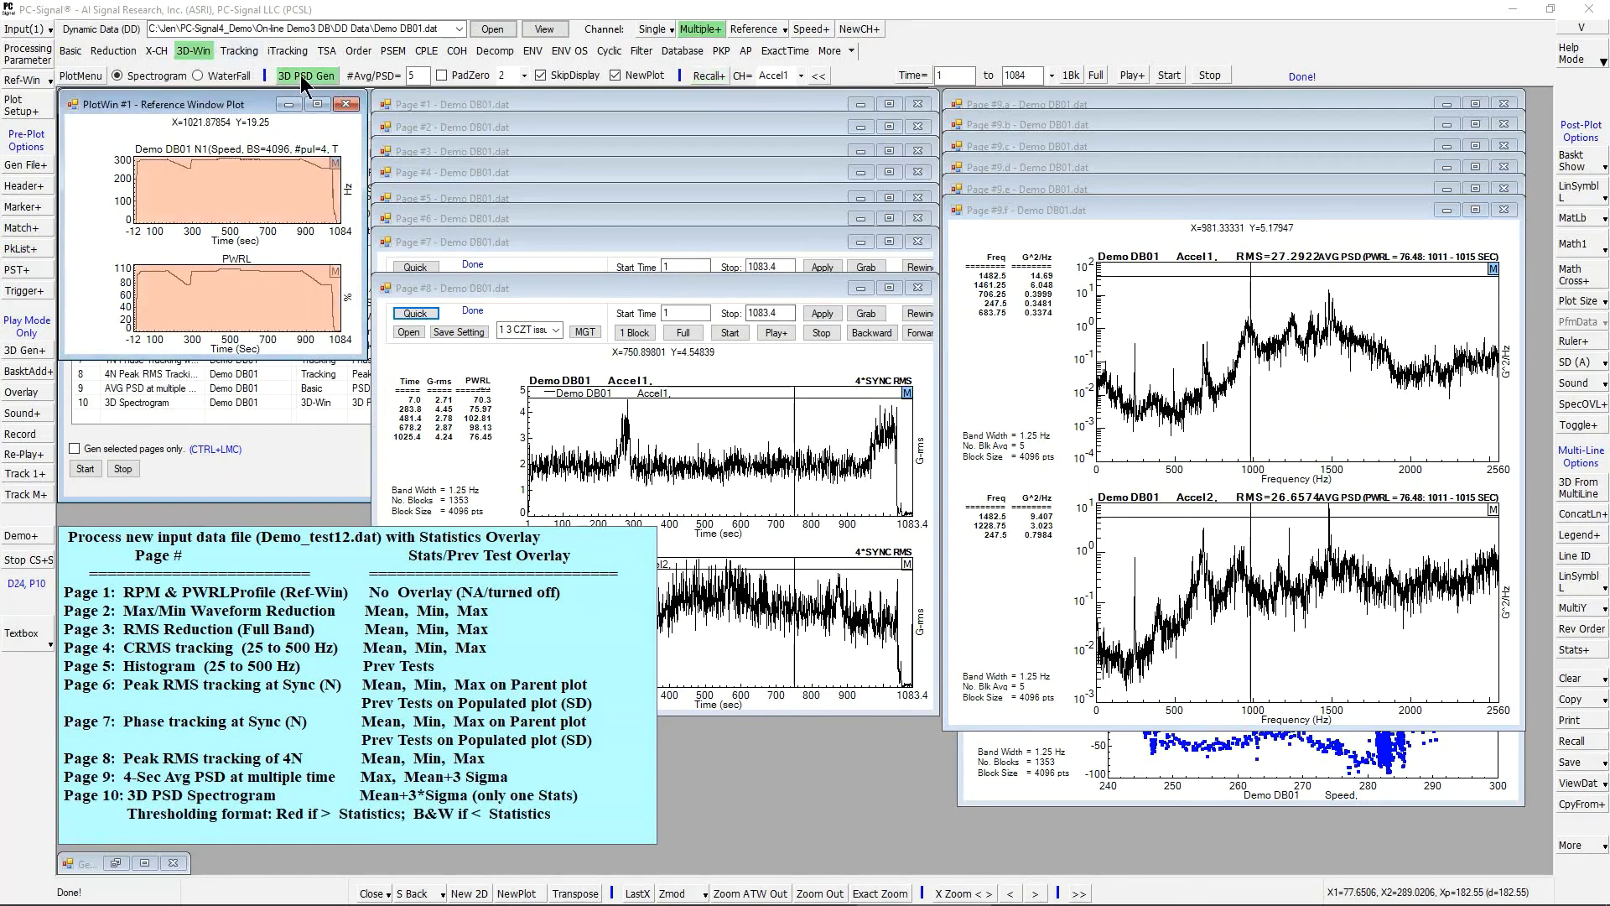
left_click(1162, 74)
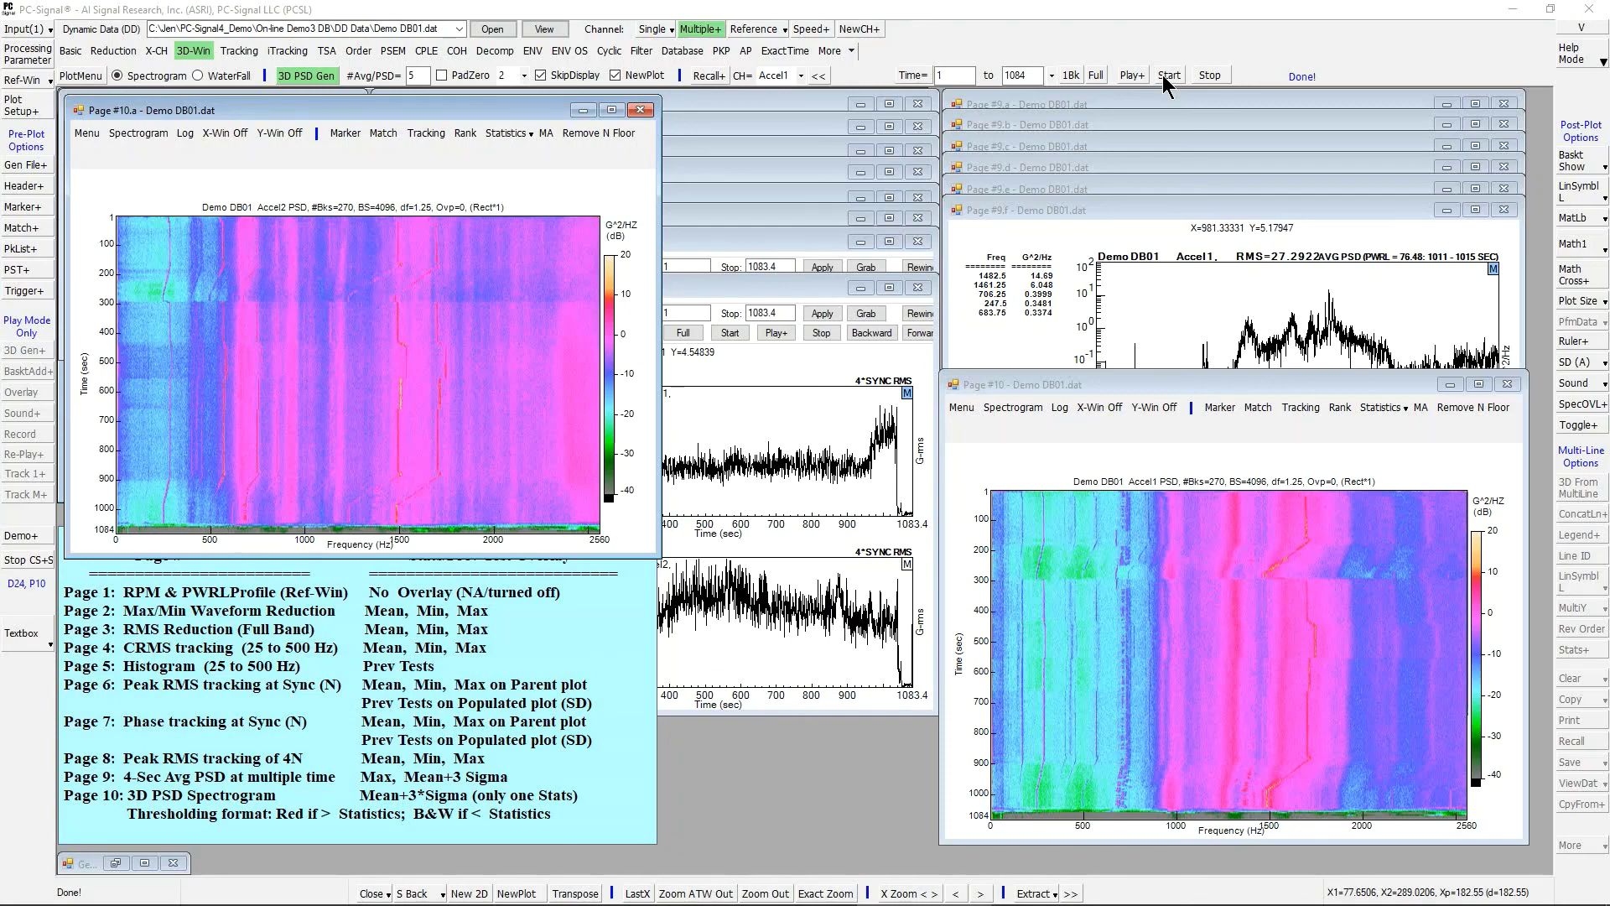
left_click(1175, 565)
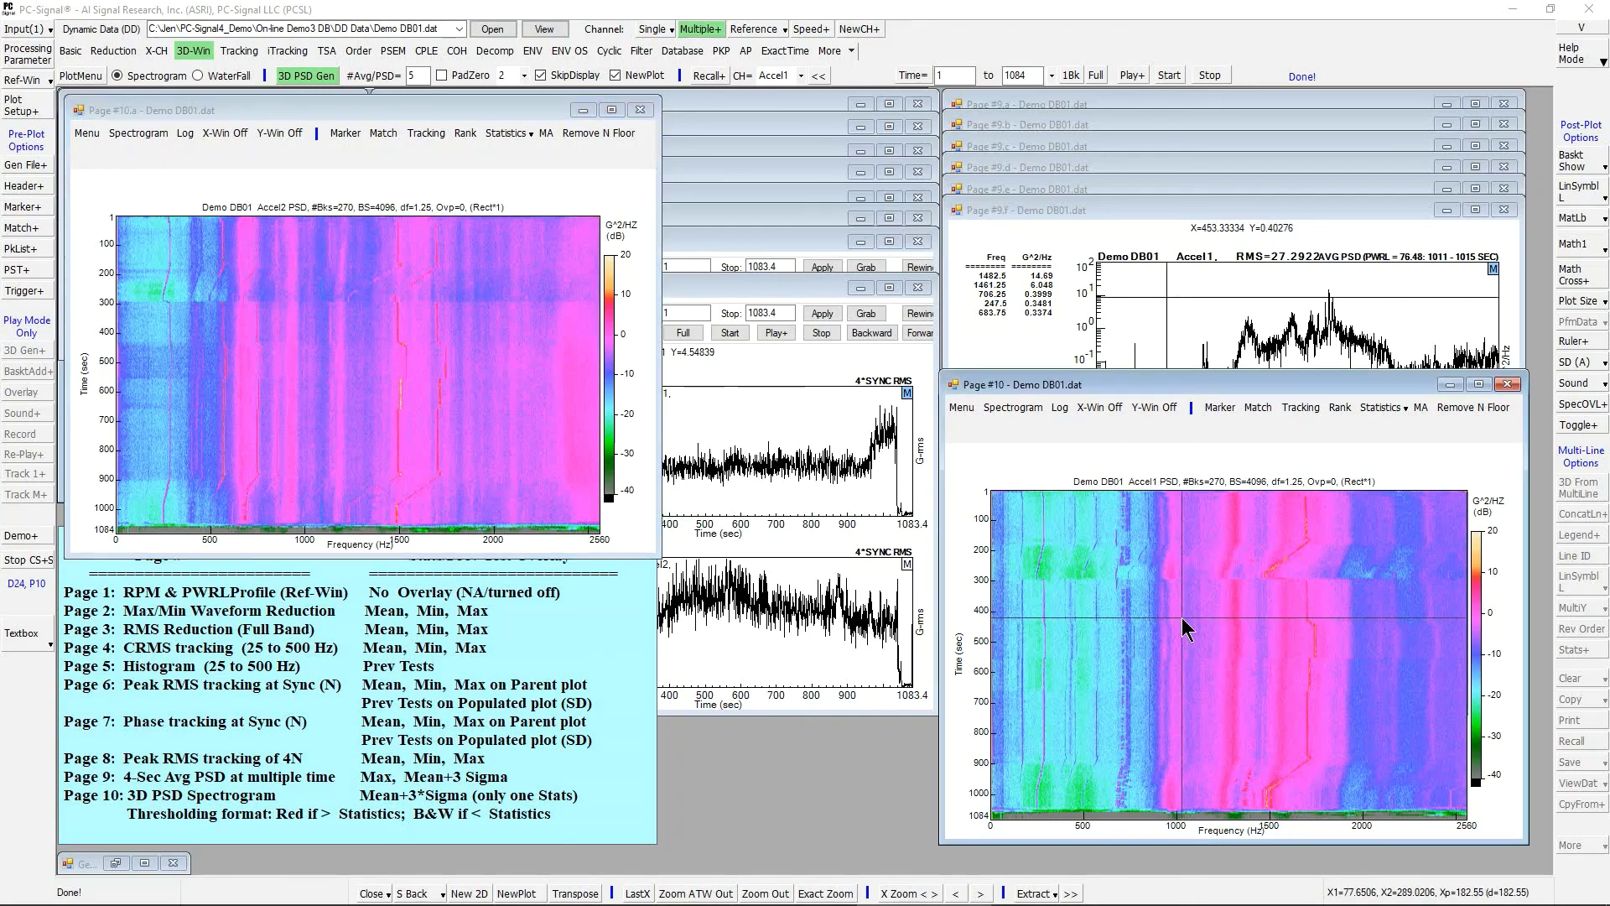